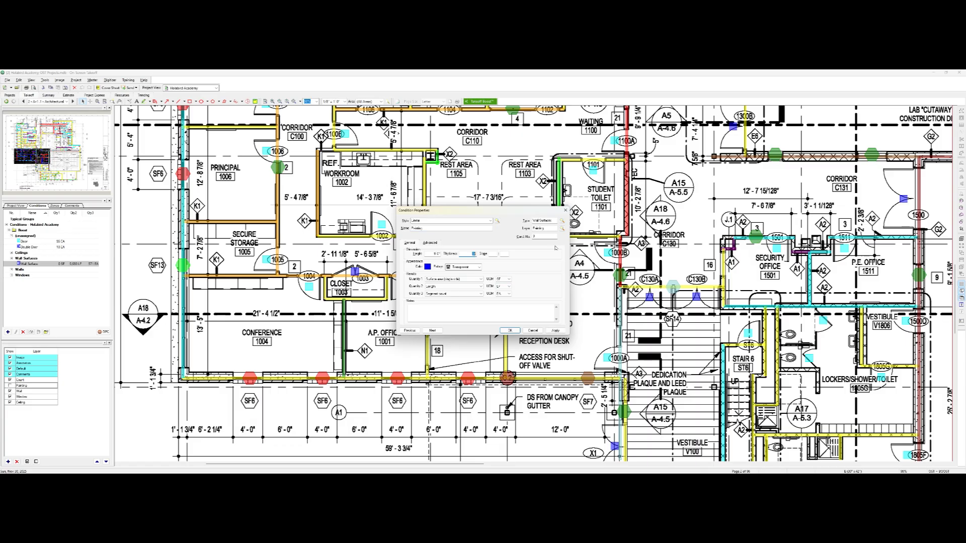
# Close the painting condition's properties and examine the wall, door and window takeoff across the school floor plan
pyautogui.click(554, 329)
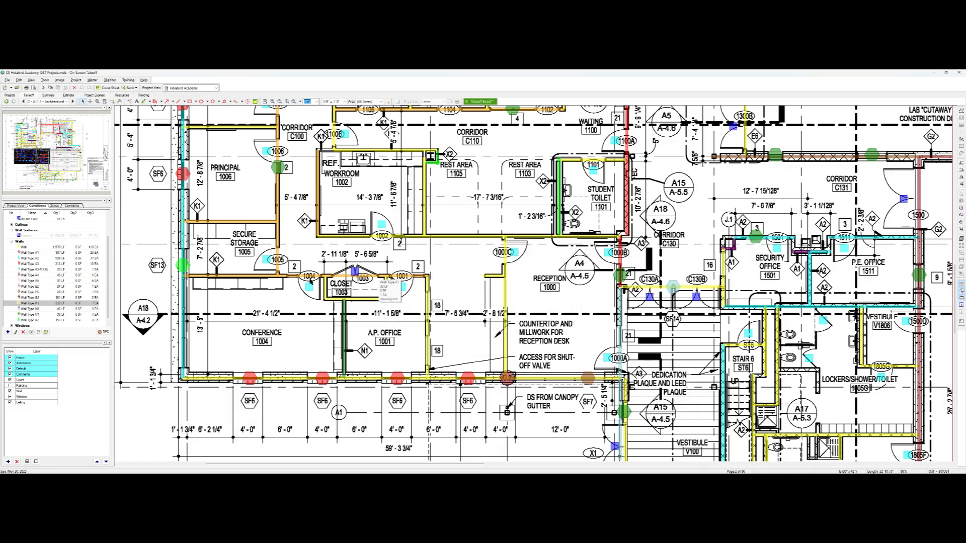
pyautogui.scroll(5, 237, 261)
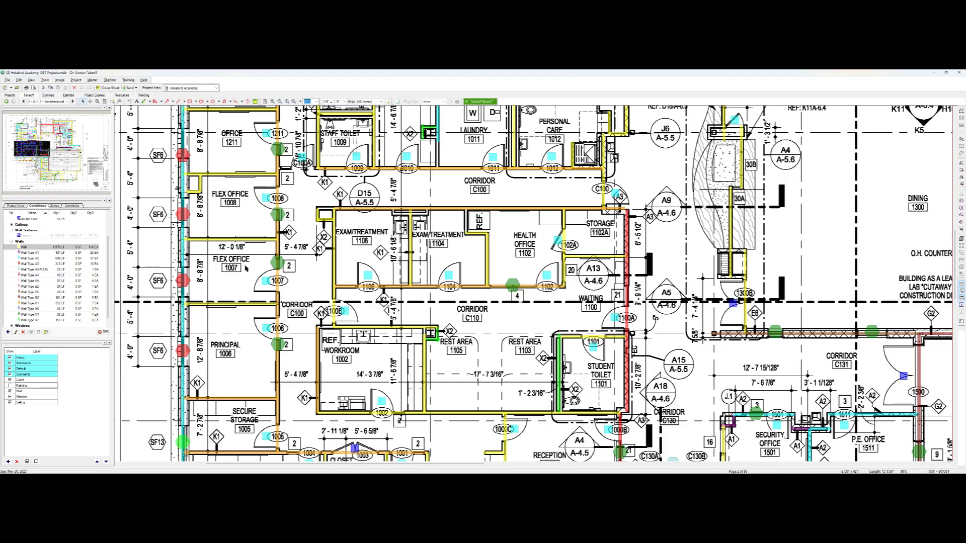
pyautogui.scroll(3, 297, 334)
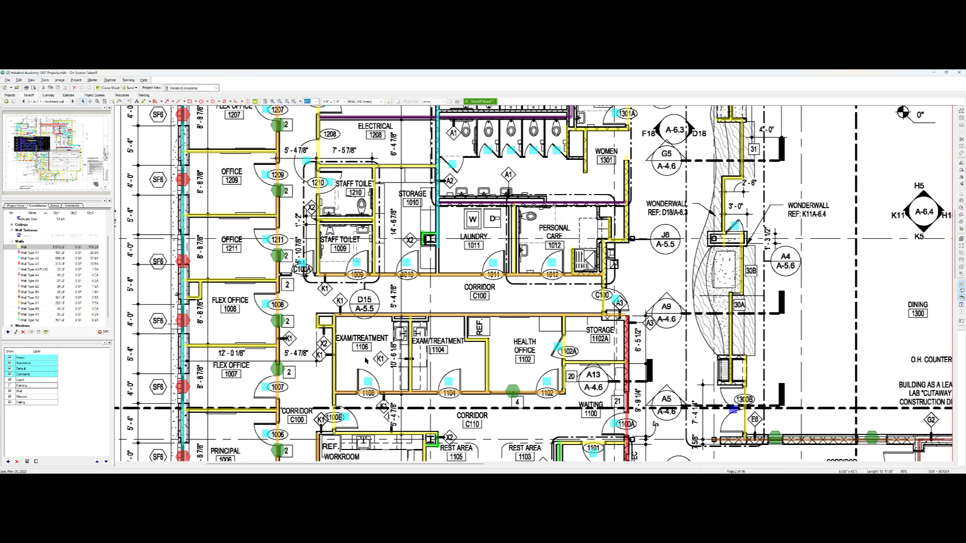
pyautogui.scroll(-3, 345, 367)
pyautogui.keyDown('ctrl'); pyautogui.scroll(-3, 366, 373); pyautogui.keyUp('ctrl')
pyautogui.scroll(3, 378, 352)
pyautogui.keyDown('ctrl'); pyautogui.scroll(4, 446, 296); pyautogui.keyUp('ctrl')
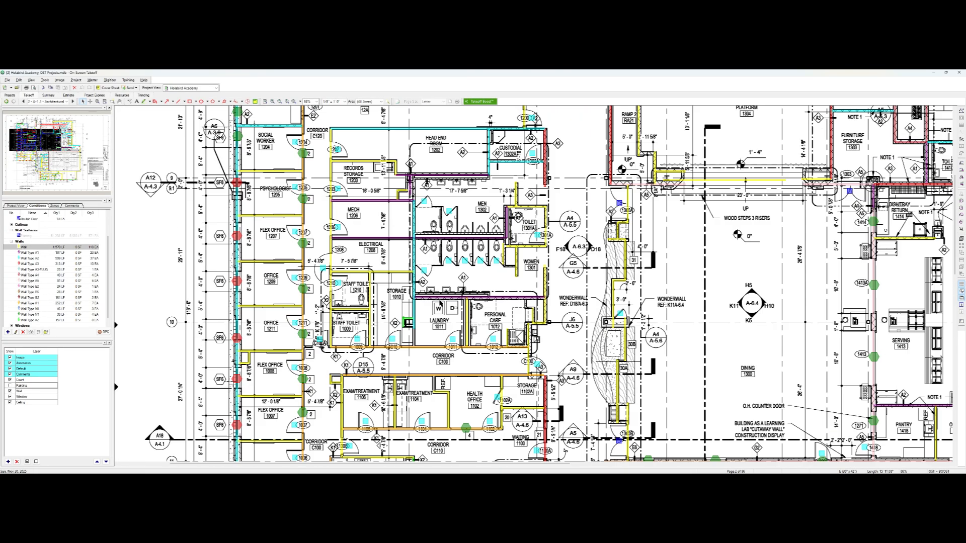
pyautogui.scroll(1, 534, 283)
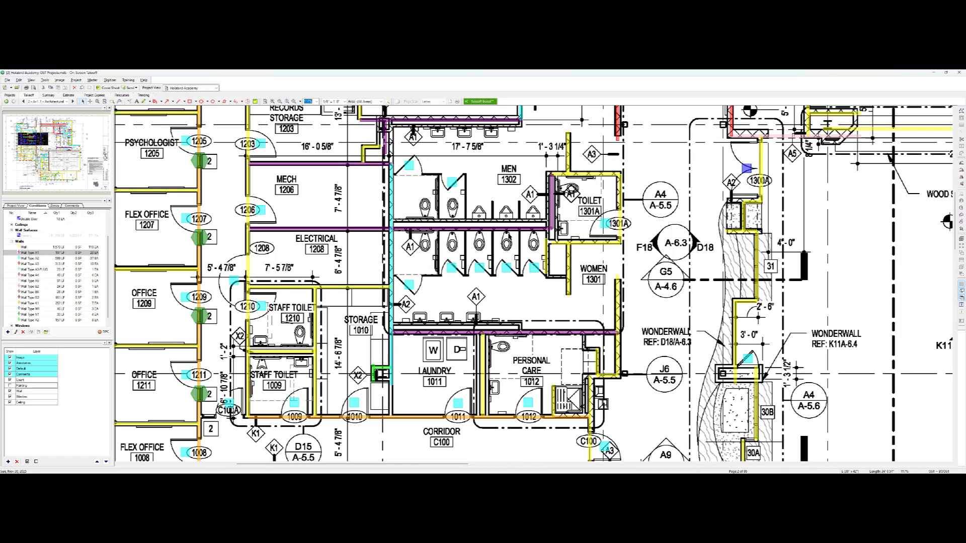
pyautogui.keyDown('ctrl'); pyautogui.scroll(-2, 528, 241); pyautogui.keyUp('ctrl')
pyautogui.scroll(4, 483, 239)
pyautogui.keyDown('ctrl'); pyautogui.scroll(3, 441, 242); pyautogui.keyUp('ctrl')
pyautogui.scroll(3, 428, 249)
pyautogui.click(363, 291)
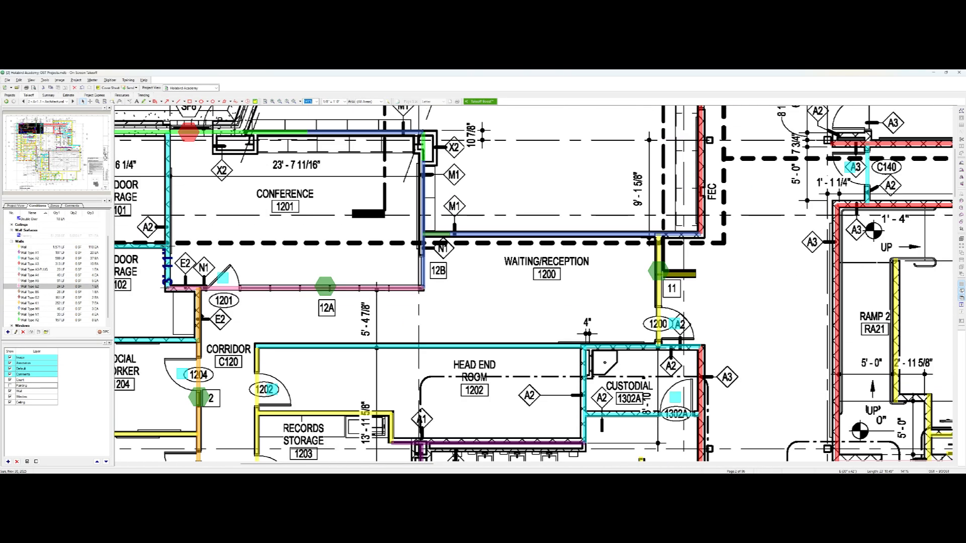
pyautogui.moveTo(164, 289); pyautogui.dragTo(194, 288)
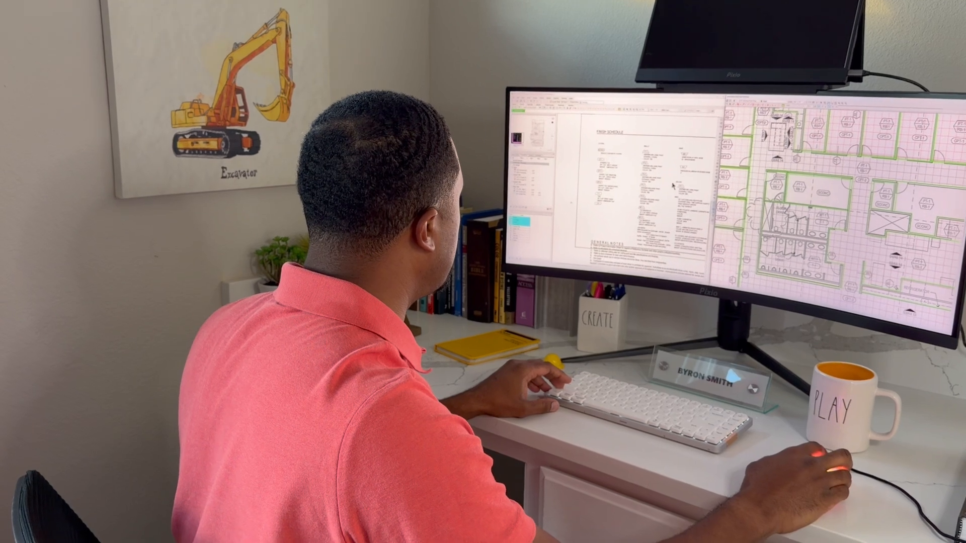
pyautogui.scroll(-5, 673, 180)
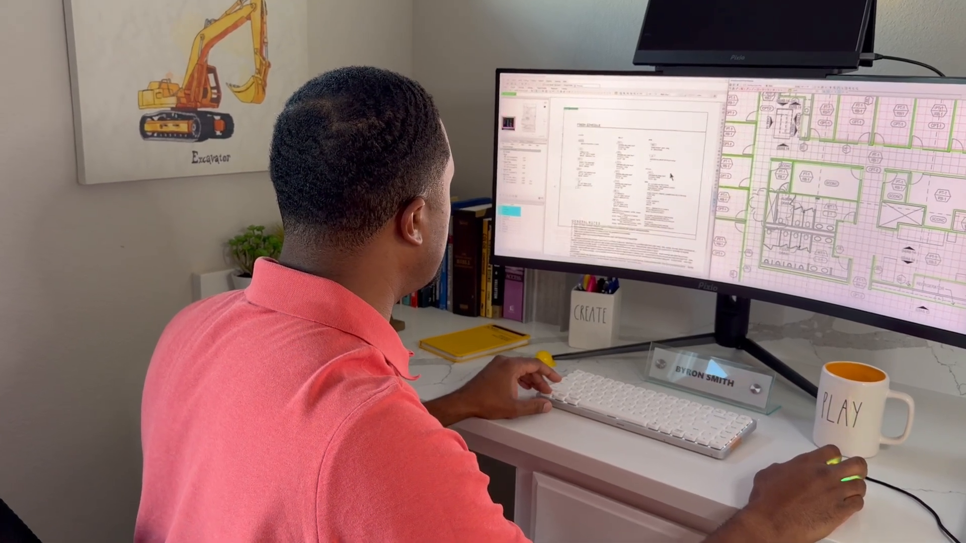
pyautogui.moveTo(659, 164); pyautogui.dragTo(607, 160, button='middle')
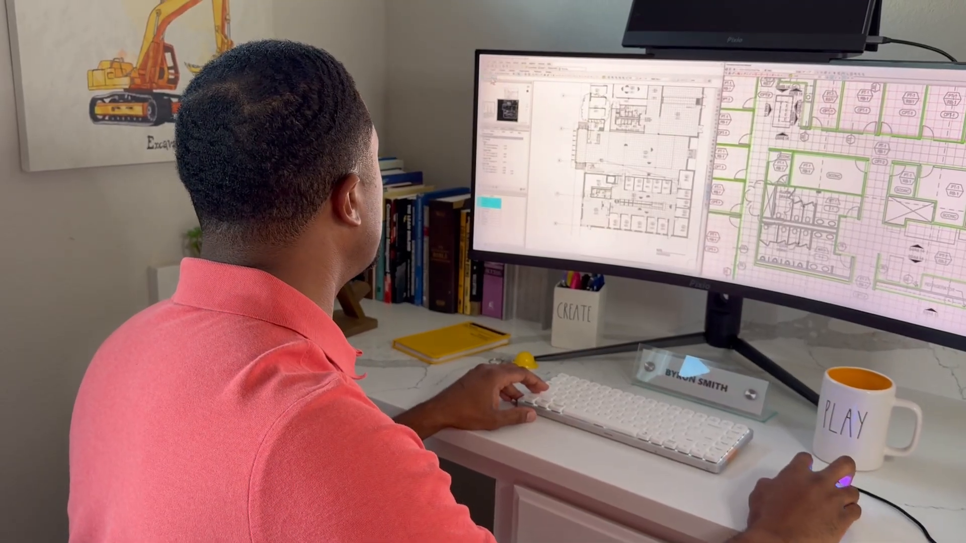
pyautogui.click(501, 76)
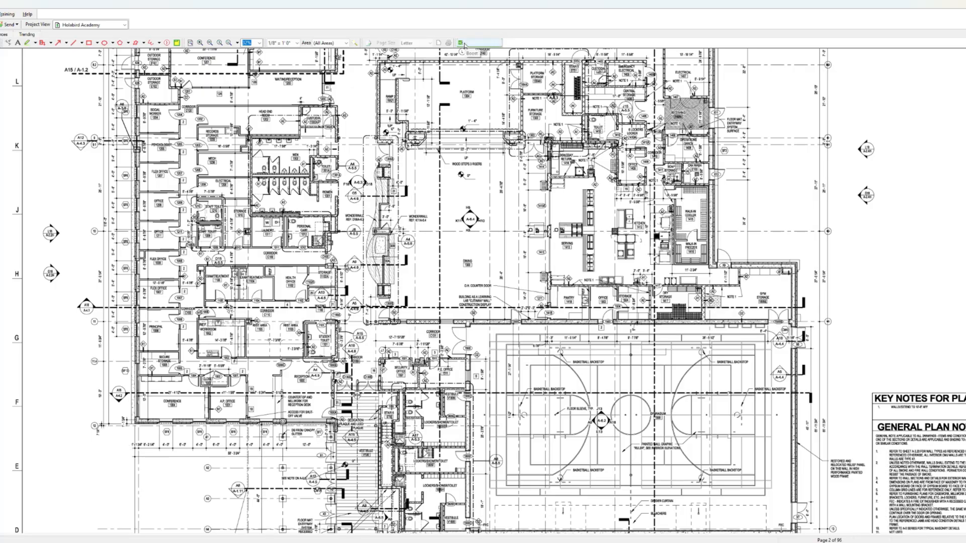
pyautogui.click(462, 42)
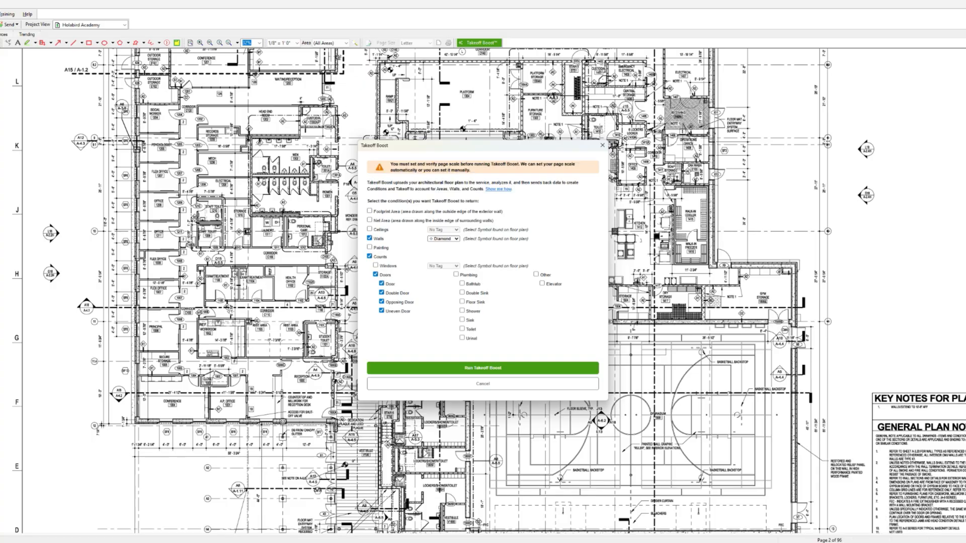
# Clear Counts from the requested conditions and include Walls with the Diamond tag
pyautogui.click(370, 257)
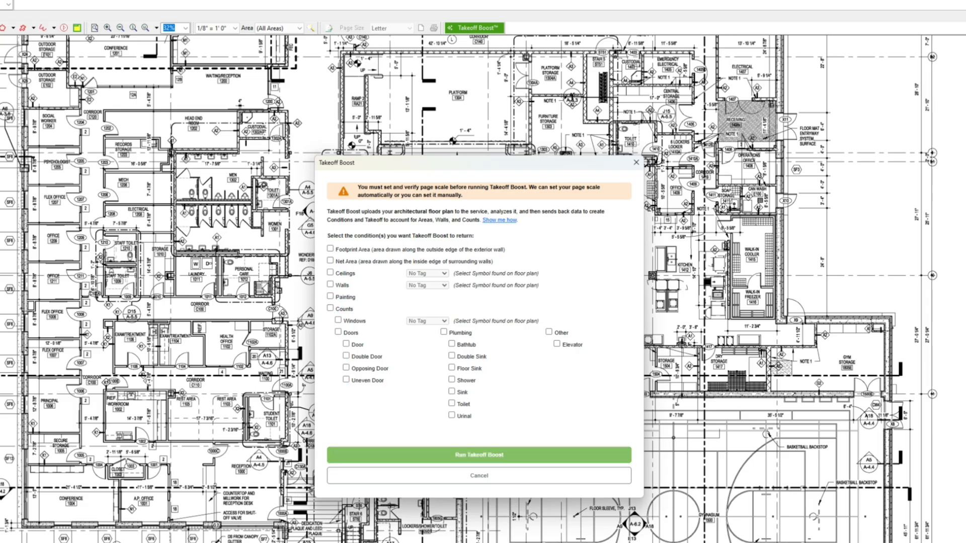
pyautogui.click(331, 285)
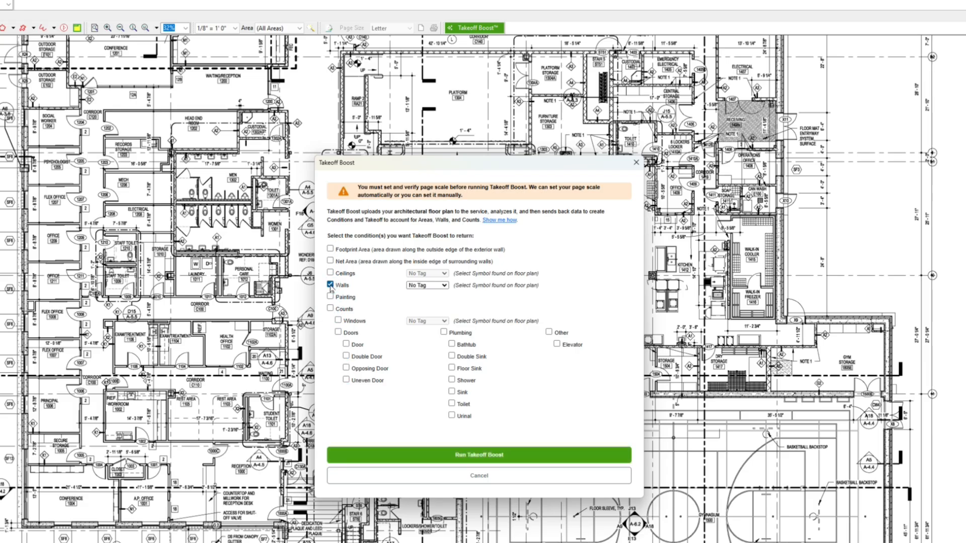
pyautogui.click(428, 286)
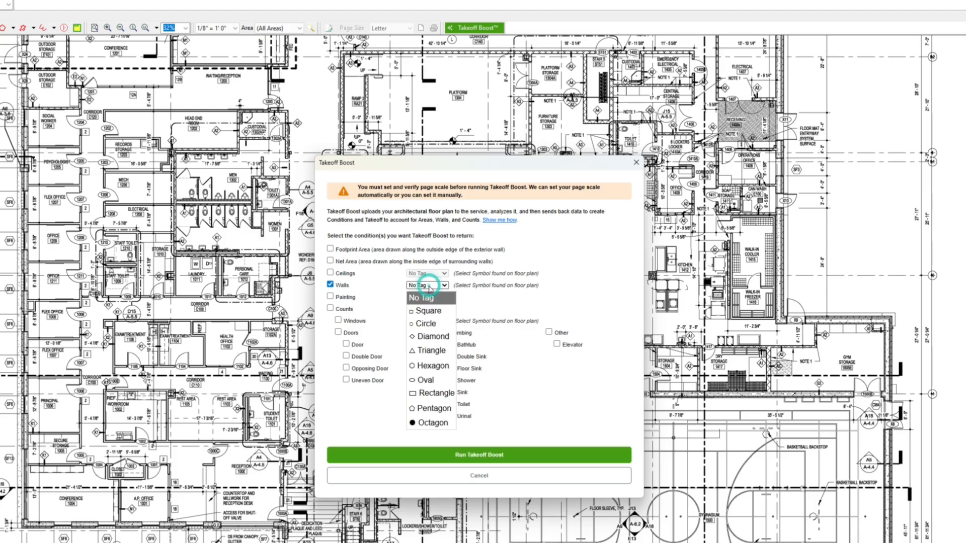
pyautogui.click(430, 338)
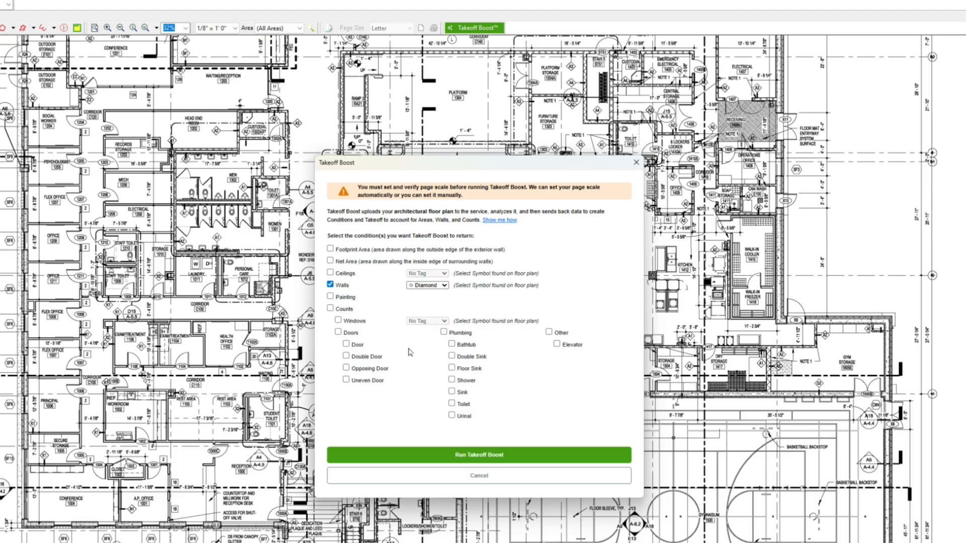
# Include Painting in the requested conditions and add Windows counts with the Hexagon tag
pyautogui.click(330, 296)
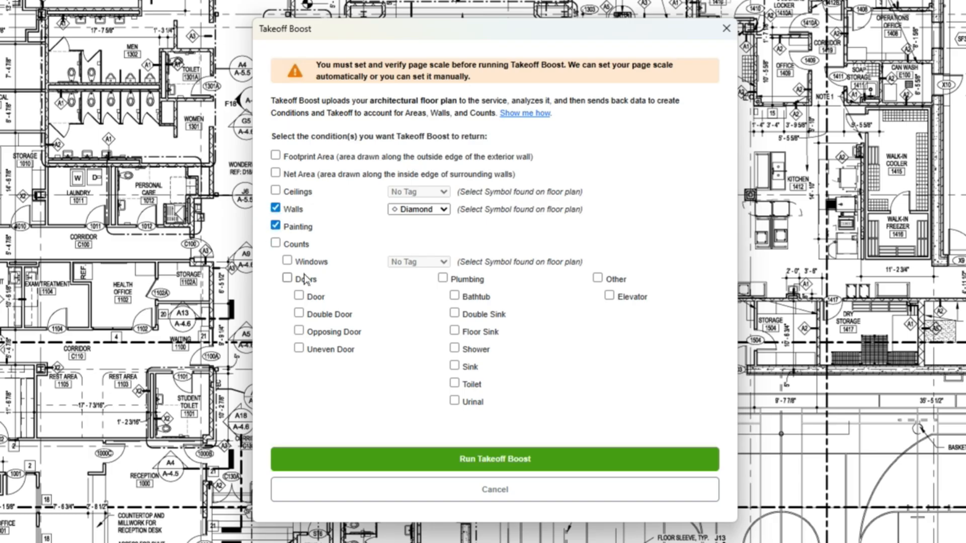
pyautogui.click(287, 261)
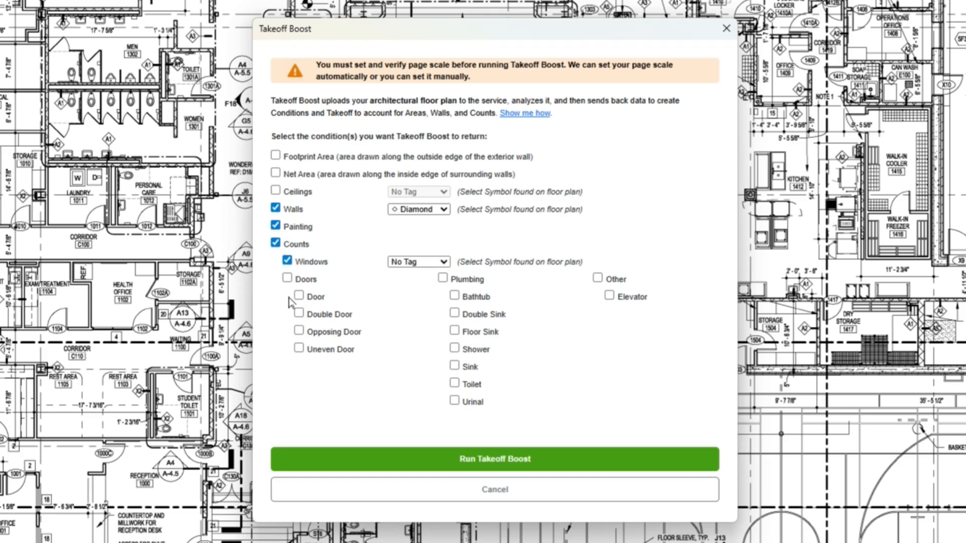
pyautogui.click(413, 262)
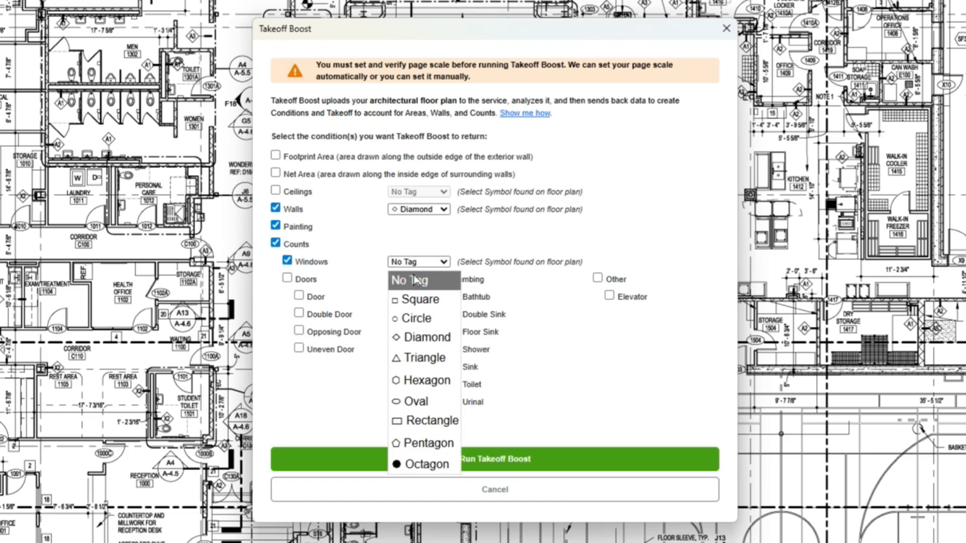
pyautogui.click(420, 380)
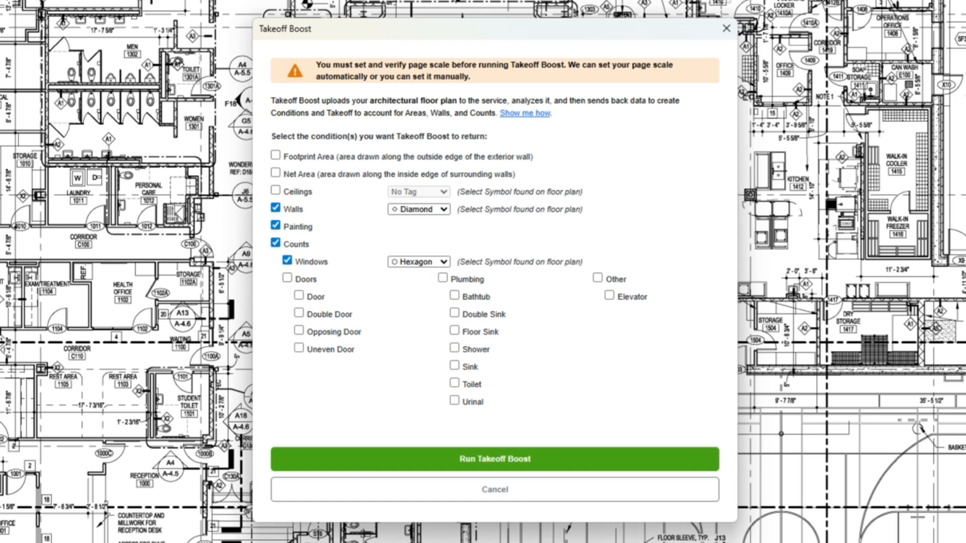
# Include all four door types in the counts and run Takeoff Boost on the architectural plan
pyautogui.click(287, 278)
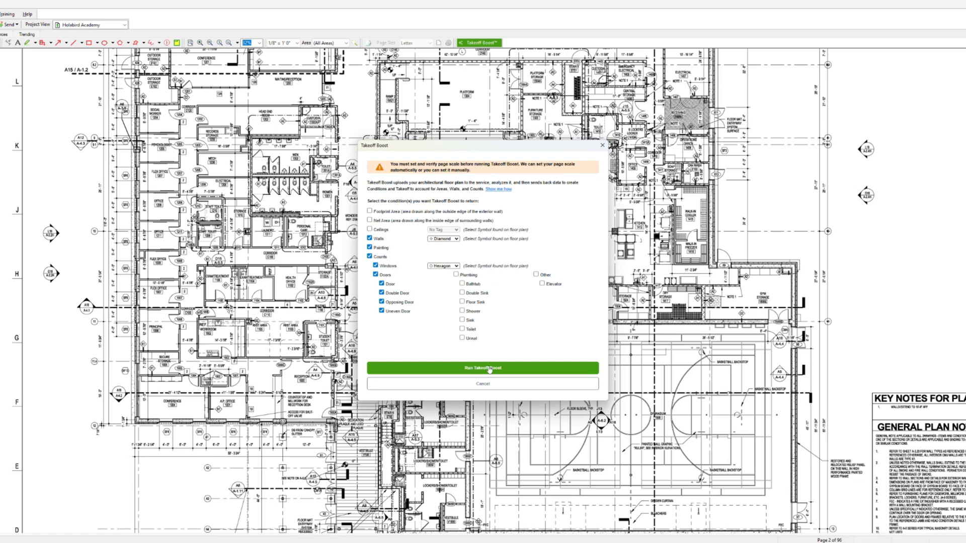
pyautogui.click(489, 369)
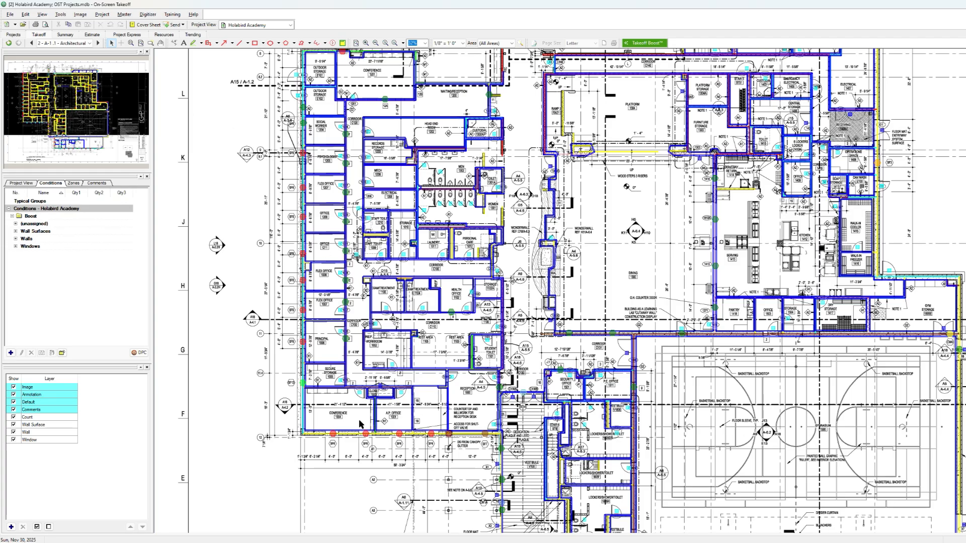
pyautogui.scroll(5, 336, 446)
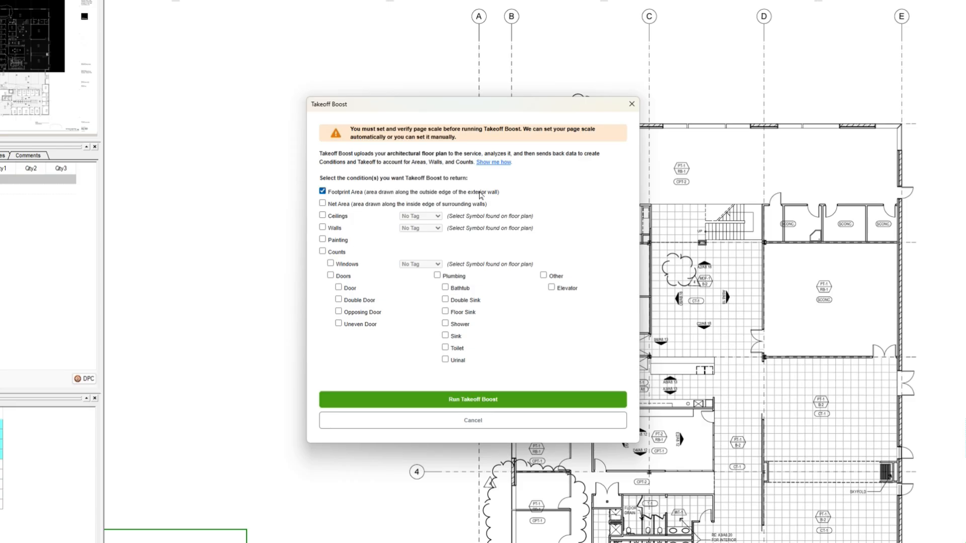
# Run Takeoff Boost on the flooring project's first-floor plan with Net Area requested instead of Footprint Area
pyautogui.click(323, 191)
pyautogui.click(322, 204)
pyautogui.click(506, 402)
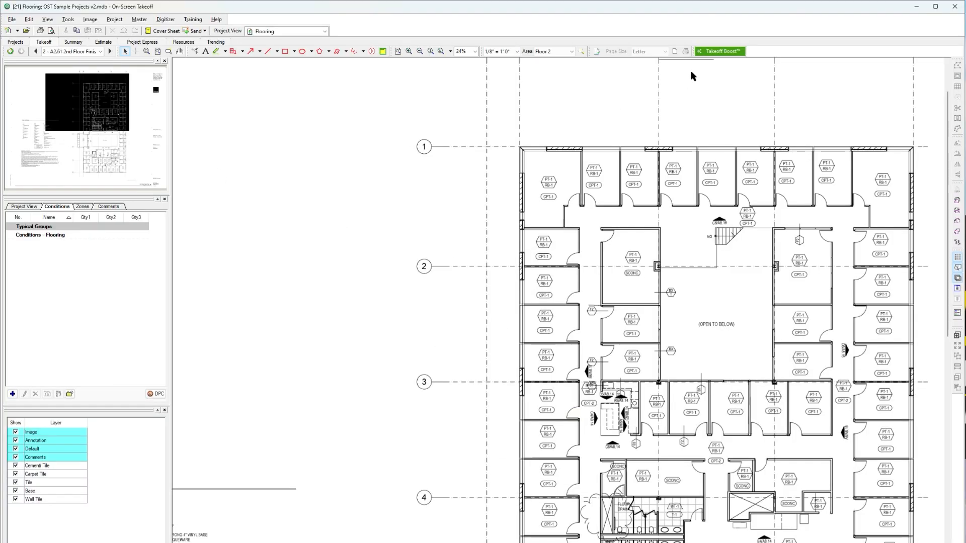
# Run Takeoff Boost on the second-floor finish plan, selecting Ceilings with the Oval tag
pyautogui.click(718, 52)
pyautogui.moveTo(540, 164); pyautogui.dragTo(424, 137)
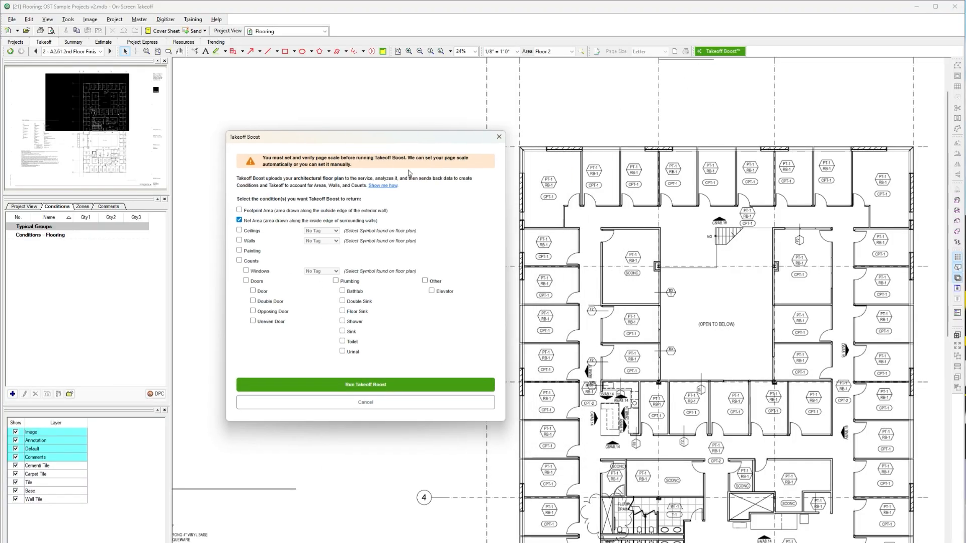
pyautogui.click(239, 231)
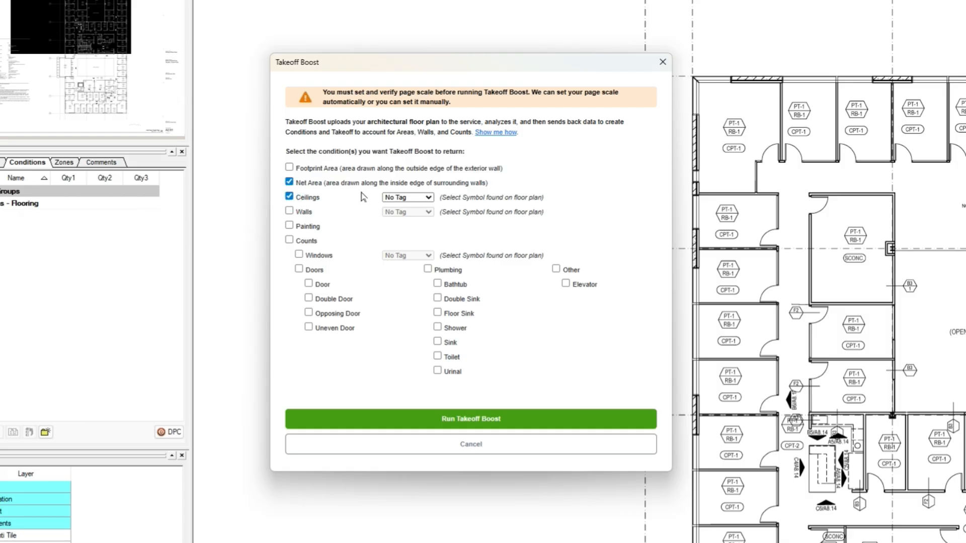
pyautogui.click(401, 197)
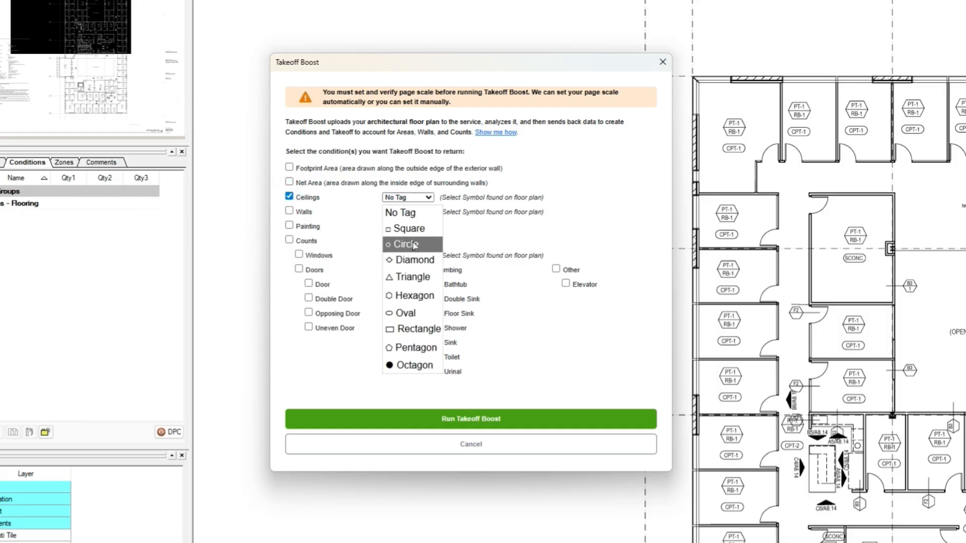
pyautogui.click(414, 314)
pyautogui.click(455, 419)
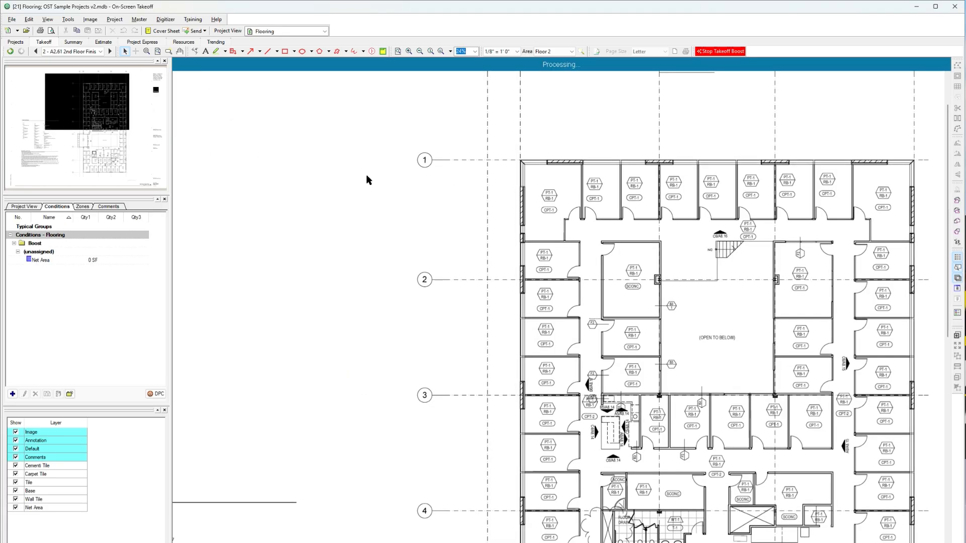
# Return to the first-floor finish plan and examine the net area takeoff around gridlines 5 and 6
pyautogui.click(35, 51)
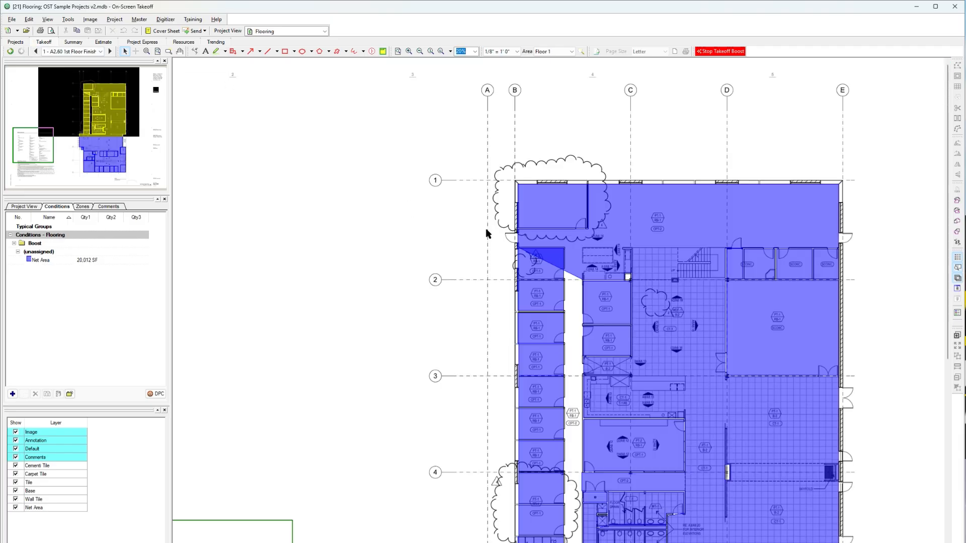
pyautogui.scroll(-5, 641, 311)
pyautogui.click(641, 310)
pyautogui.scroll(4, 641, 310)
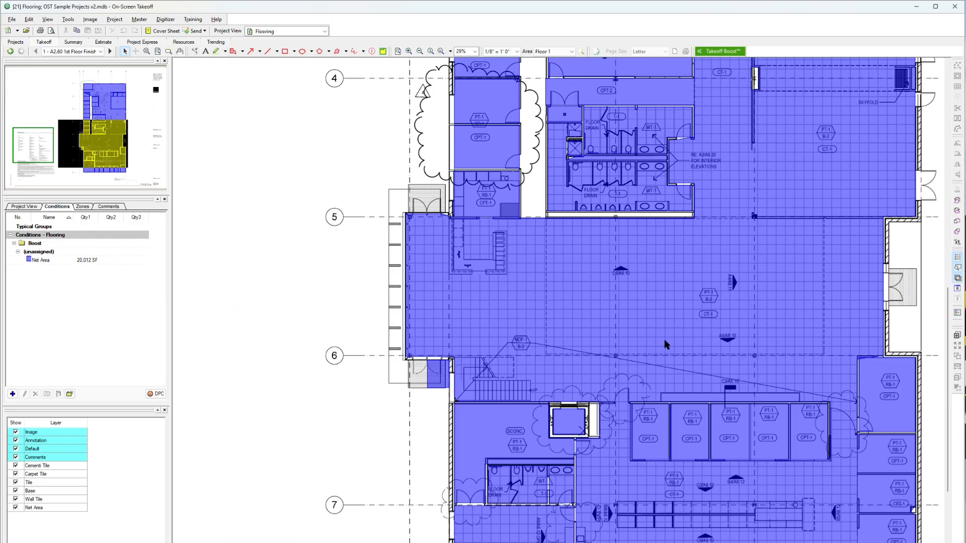
pyautogui.moveTo(579, 314); pyautogui.dragTo(617, 314)
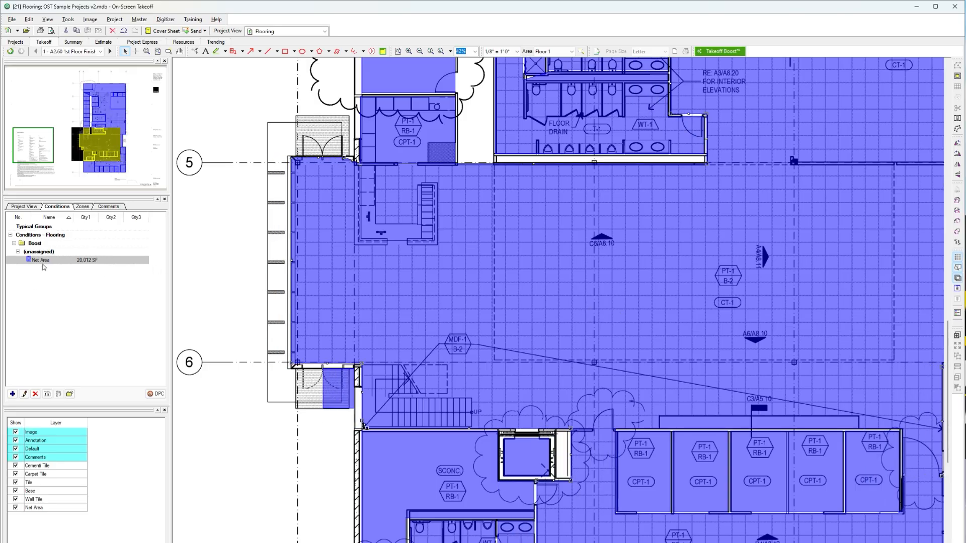
# Create a new Area condition named CT-1 for the flooring takeoff
pyautogui.click(12, 394)
pyautogui.click(518, 318)
pyautogui.moveTo(703, 213); pyautogui.dragTo(787, 353)
pyautogui.moveTo(742, 377); pyautogui.dragTo(739, 377)
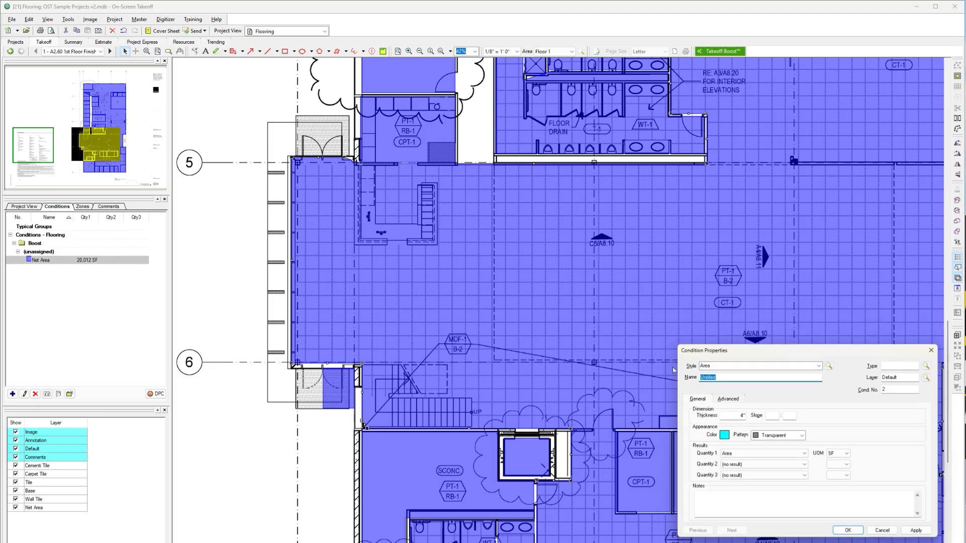
pyautogui.click(847, 530)
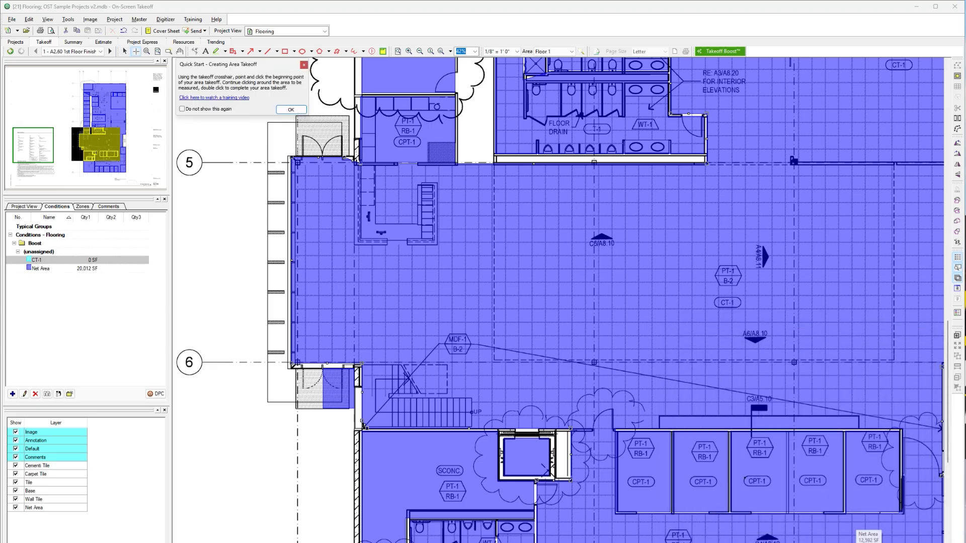
# Duplicate the CT-1 condition and name the copy CPT-1
pyautogui.click(47, 394)
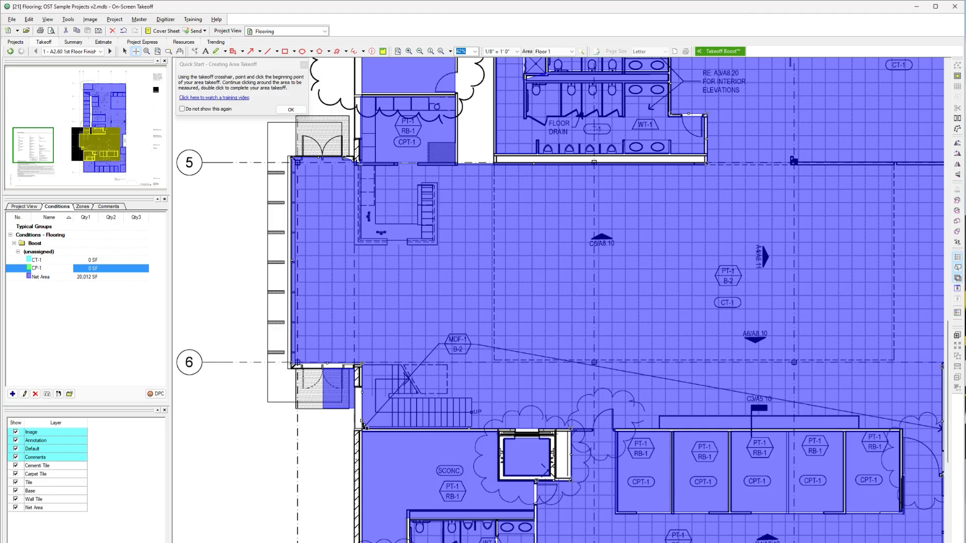
pyautogui.press('Return')
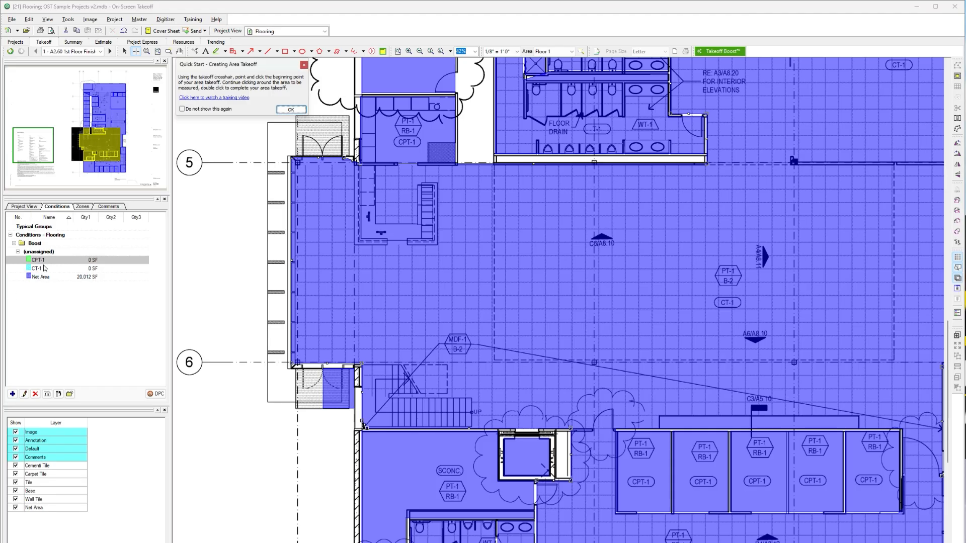
pyautogui.press('Return')
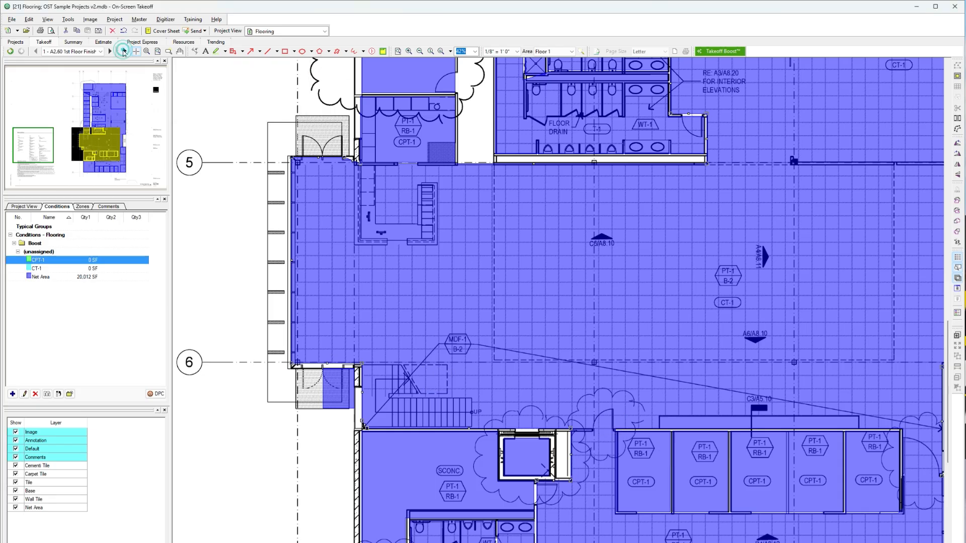
# Reassign the net area takeoff of the row of five rooms tagged CPT-1 south of gridline 6 to the CPT-1 condition
pyautogui.click(718, 467)
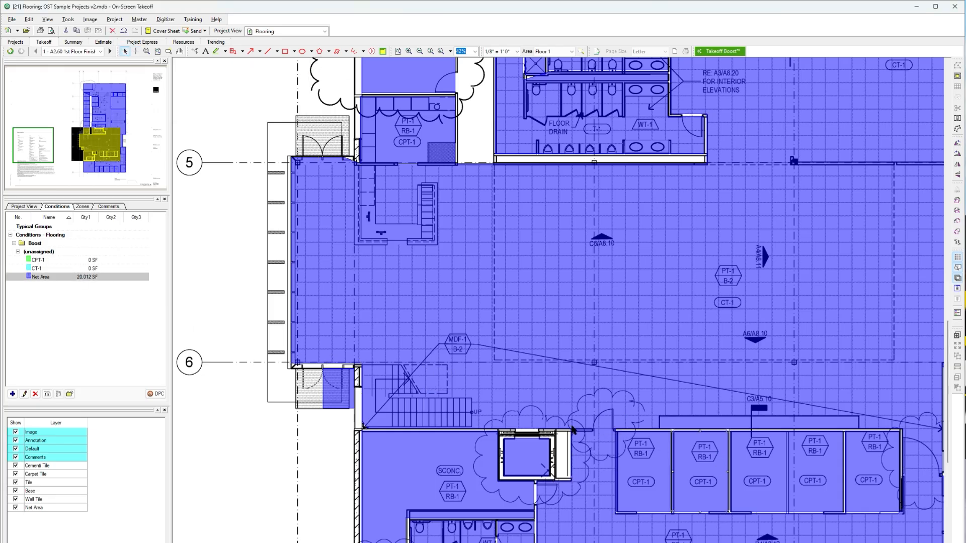
pyautogui.click(703, 477)
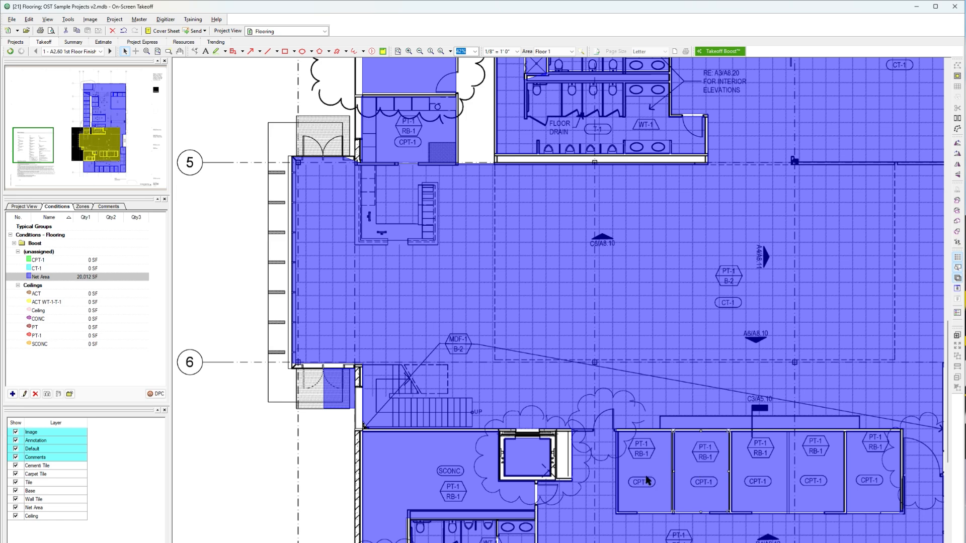
pyautogui.scroll(1, 647, 481)
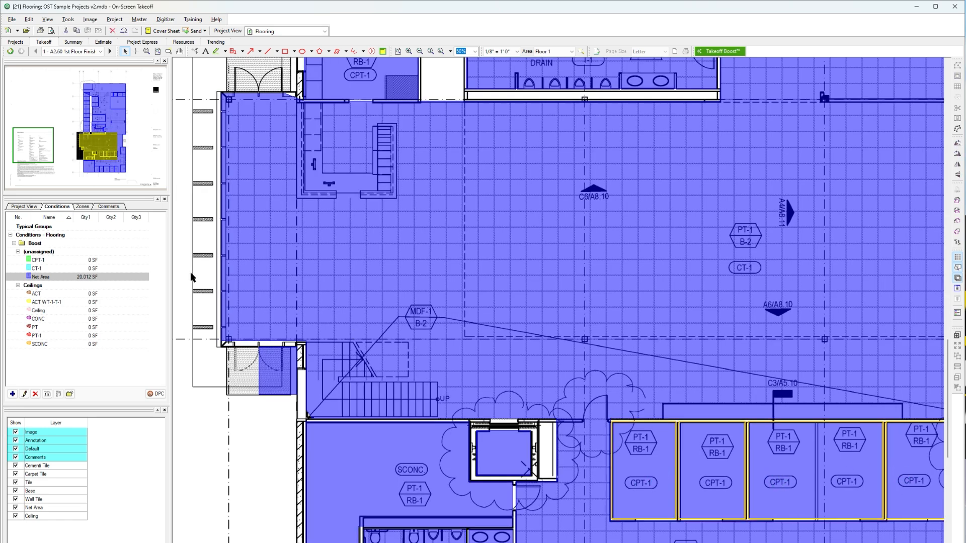
pyautogui.rightClick(50, 261)
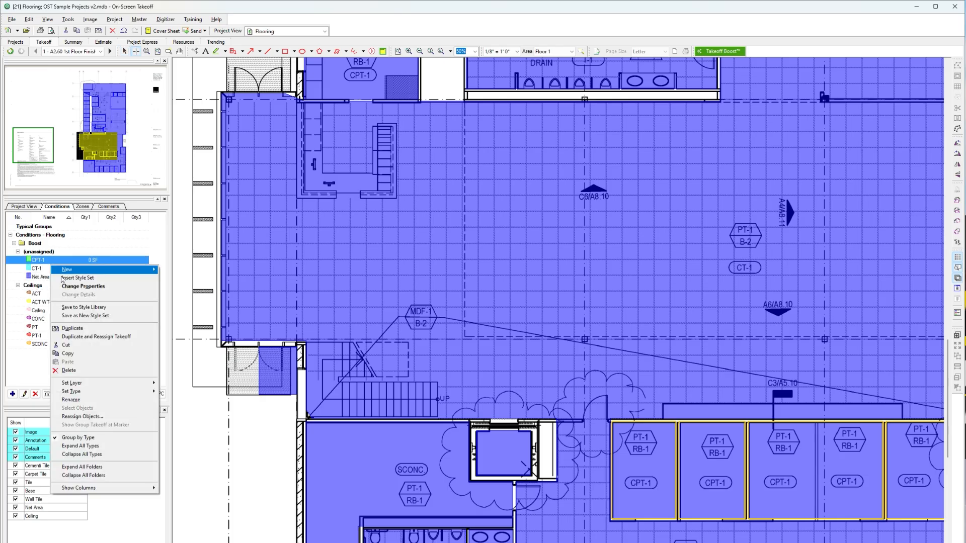
pyautogui.click(95, 417)
pyautogui.click(492, 326)
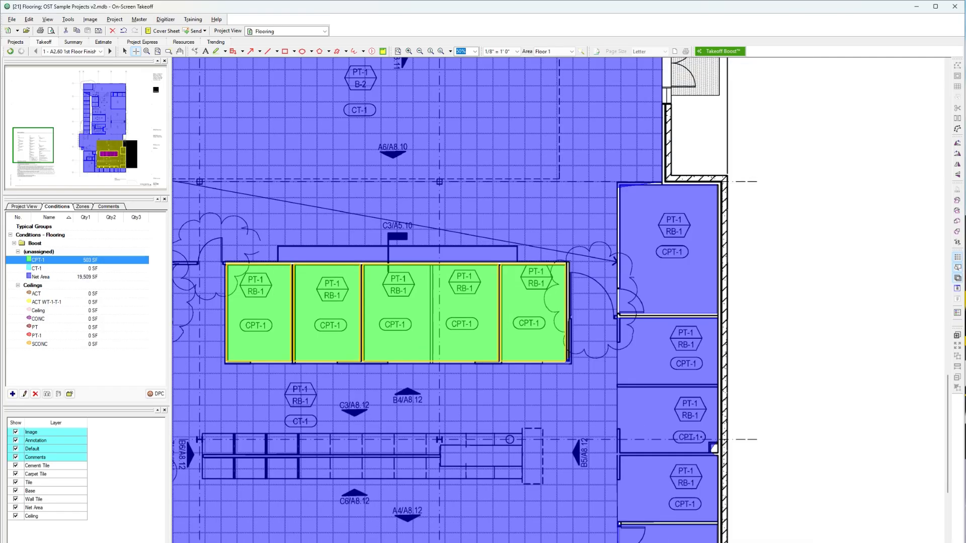
# Reassign the net area of the large CPT-1 room along the exterior wall, beside the five-room row, to the CPT-1 condition
pyautogui.click(669, 292)
pyautogui.click(662, 354)
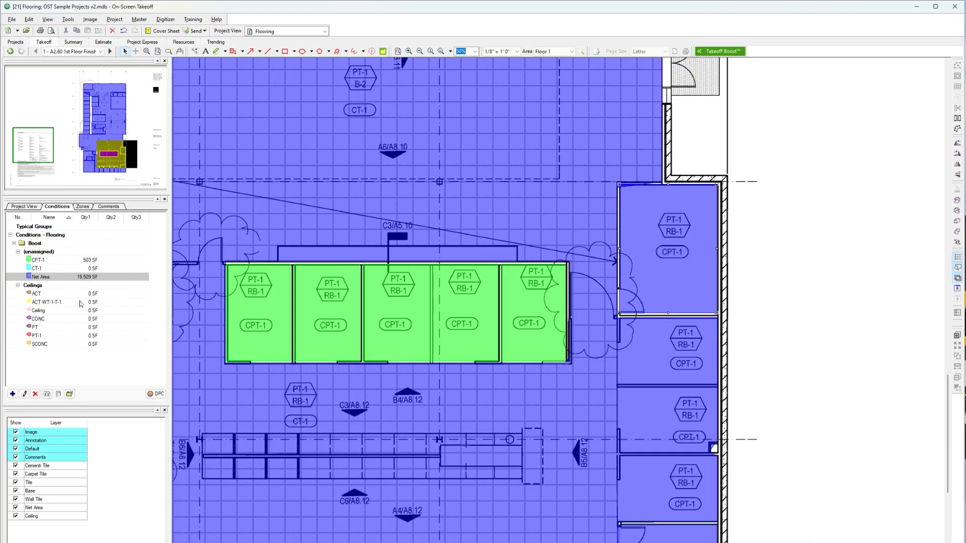
pyautogui.rightClick(102, 261)
pyautogui.click(152, 418)
pyautogui.click(484, 328)
# Move the stray diagonal corner of the net area, beside the northern CPT-1 office near C2/A8.14, up to the office's north wall line
pyautogui.scroll(-3, 474, 308)
pyautogui.press('Up')
pyautogui.press('Up')
pyautogui.press('Up')
pyautogui.press('Up')
pyautogui.press('Up')
pyautogui.press('Up')
pyautogui.press('Up')
pyautogui.press('Left')
pyautogui.press('Left')
pyautogui.press('Left')
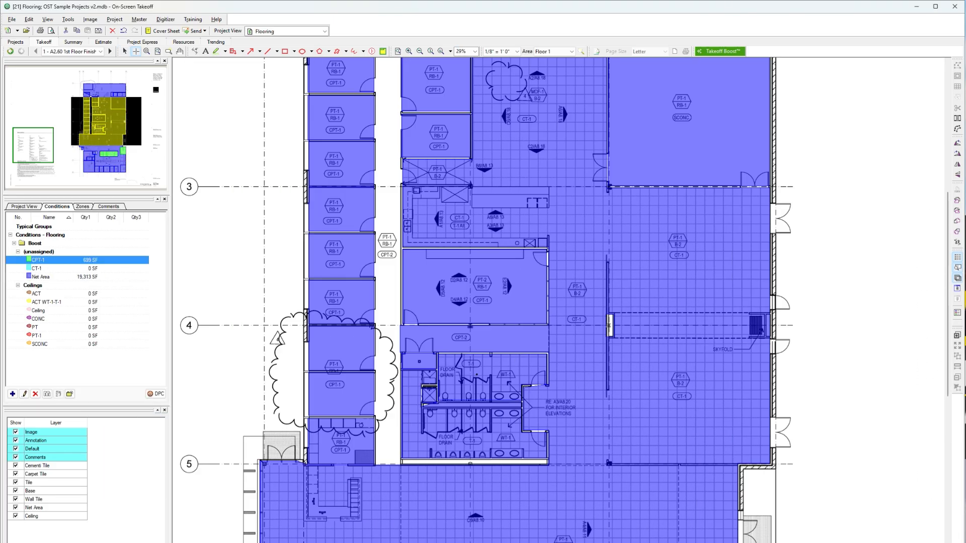
pyautogui.press('Up')
pyautogui.press('Up')
pyautogui.press('Up')
pyautogui.scroll(1, 468, 332)
pyautogui.press('Up')
pyautogui.scroll(2, 430, 256)
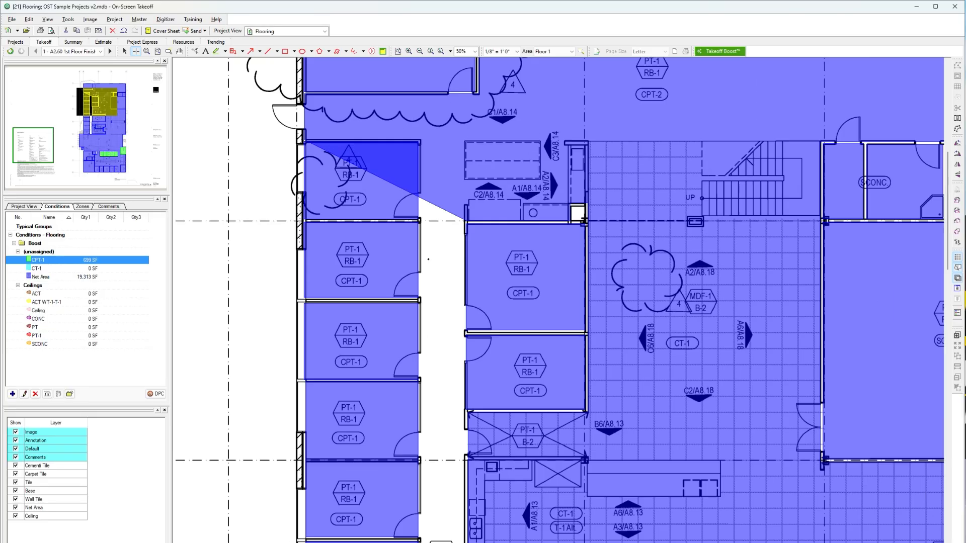
pyautogui.press('Up')
pyautogui.press('Up')
pyautogui.press('Up')
pyautogui.press('Up')
pyautogui.press('Escape')
pyautogui.click(437, 366)
pyautogui.scroll(4, 403, 395)
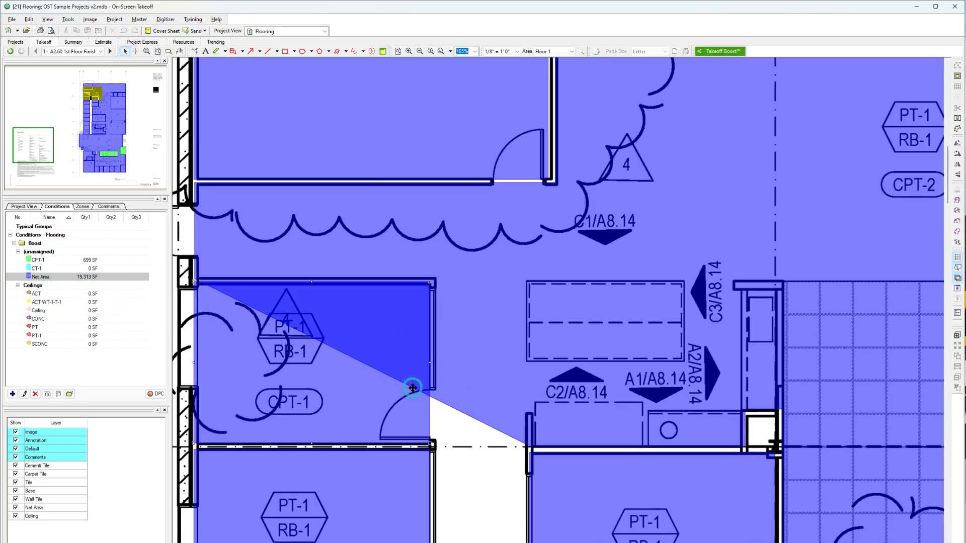
pyautogui.moveTo(450, 408); pyautogui.dragTo(527, 281)
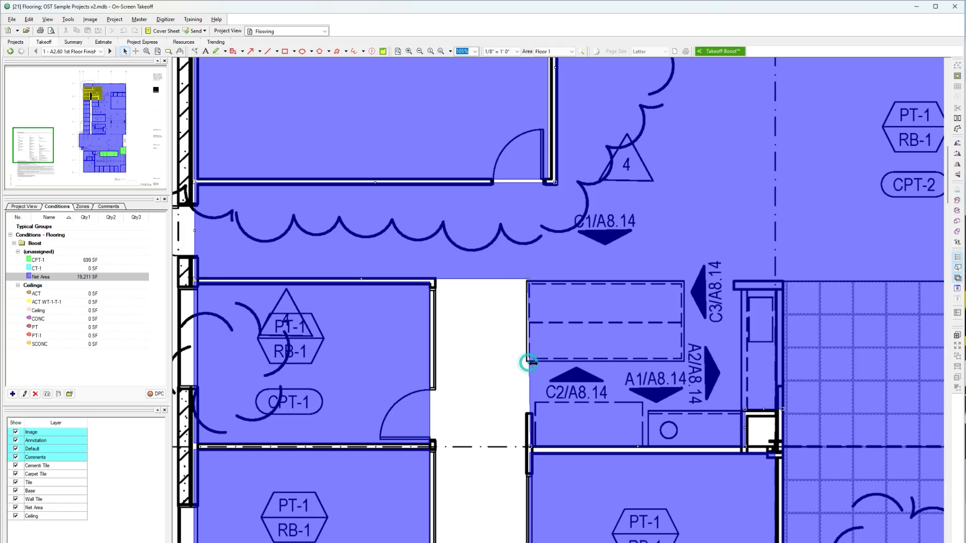
# Pull the net area's boundary out of the C2/A8.14 casework area to the cabinet line beside A2/A8.14
pyautogui.moveTo(528, 361); pyautogui.dragTo(786, 367)
pyautogui.moveTo(730, 279); pyautogui.dragTo(734, 279)
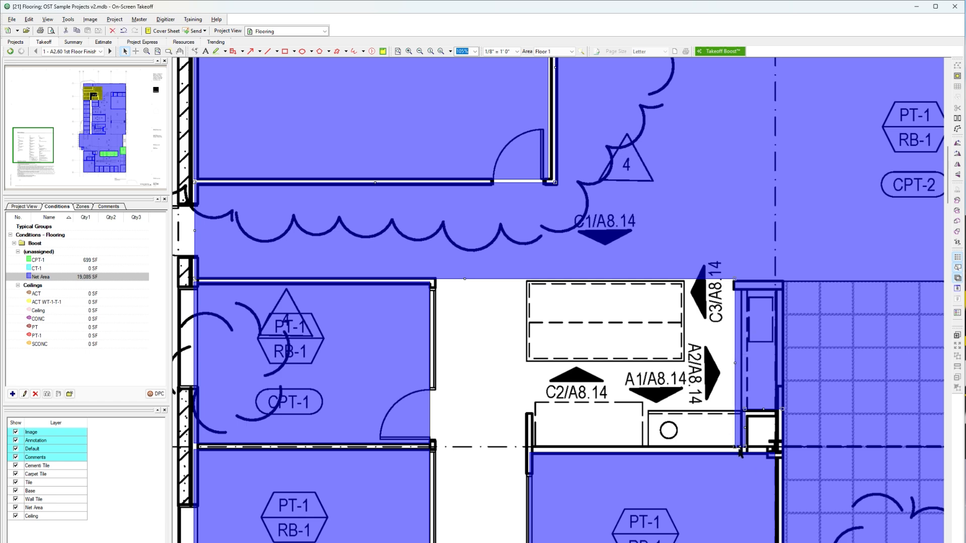
pyautogui.press('Delete')
pyautogui.click(123, 31)
pyautogui.moveTo(735, 447); pyautogui.dragTo(735, 451)
# Move the net area's remaining corners beside A2/A8.14 across to the wall bordering the tiled CT-1 area
pyautogui.scroll(5, 734, 450)
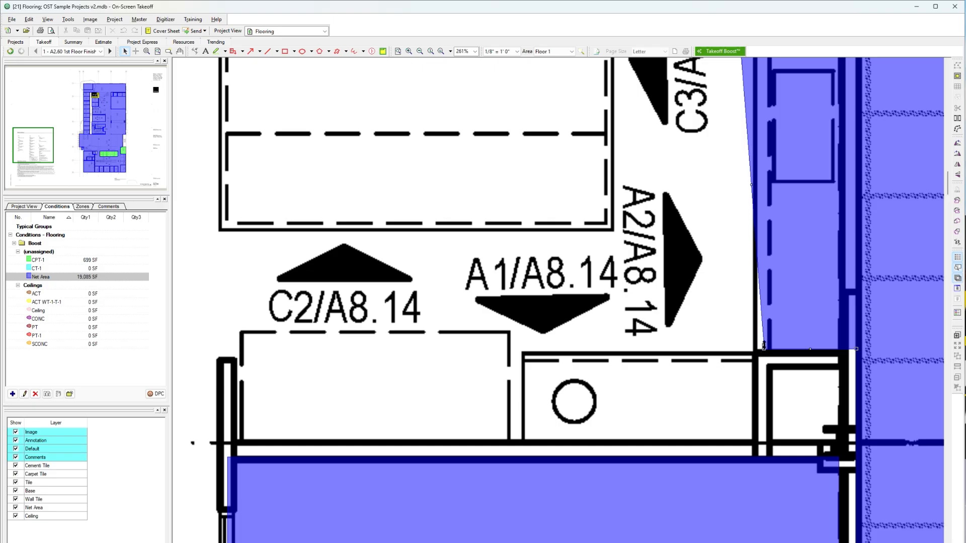
pyautogui.moveTo(763, 346); pyautogui.dragTo(856, 349)
pyautogui.press('Up')
pyautogui.click(737, 292)
pyautogui.moveTo(737, 291); pyautogui.dragTo(860, 296)
pyautogui.scroll(-3, 861, 318)
pyautogui.scroll(-2, 334, 174)
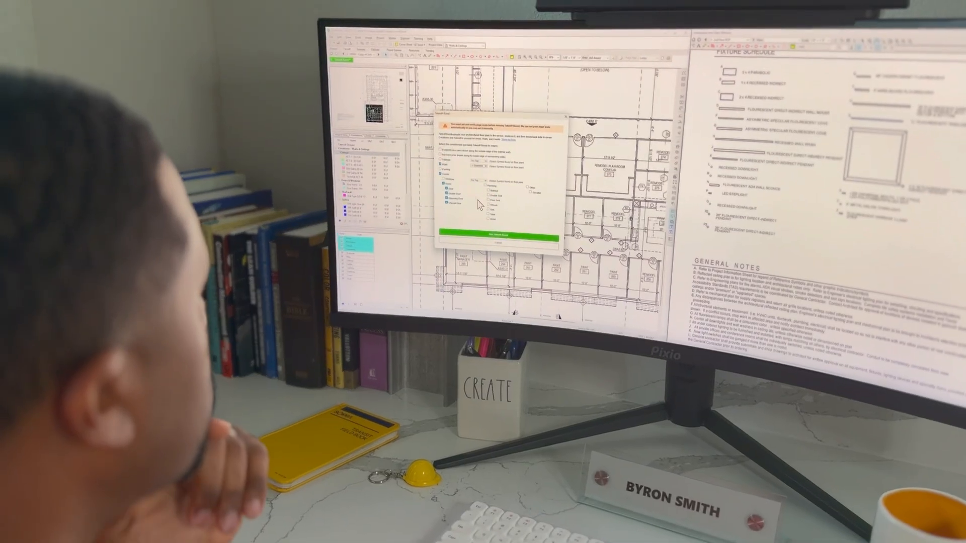
pyautogui.click(495, 232)
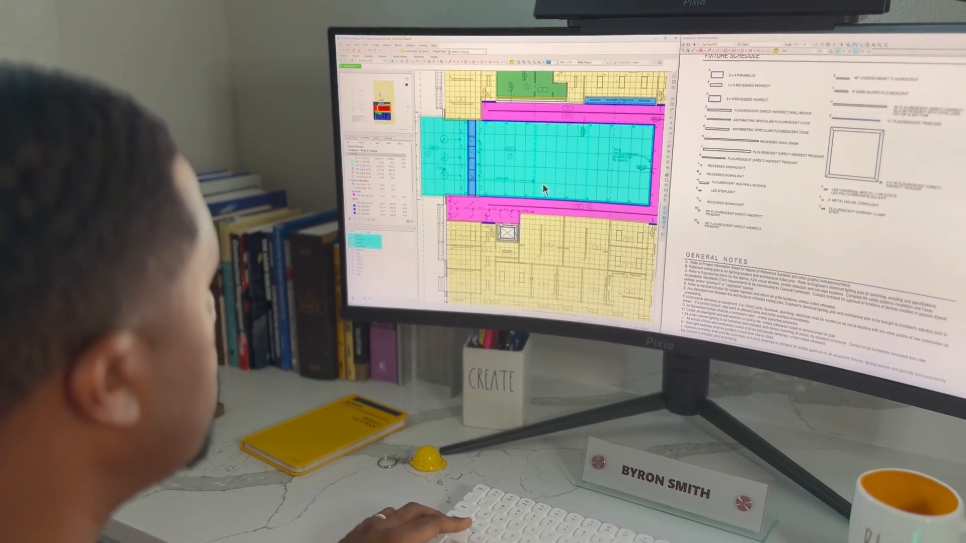
pyautogui.hscroll(3, 543, 184)
pyautogui.click(515, 170)
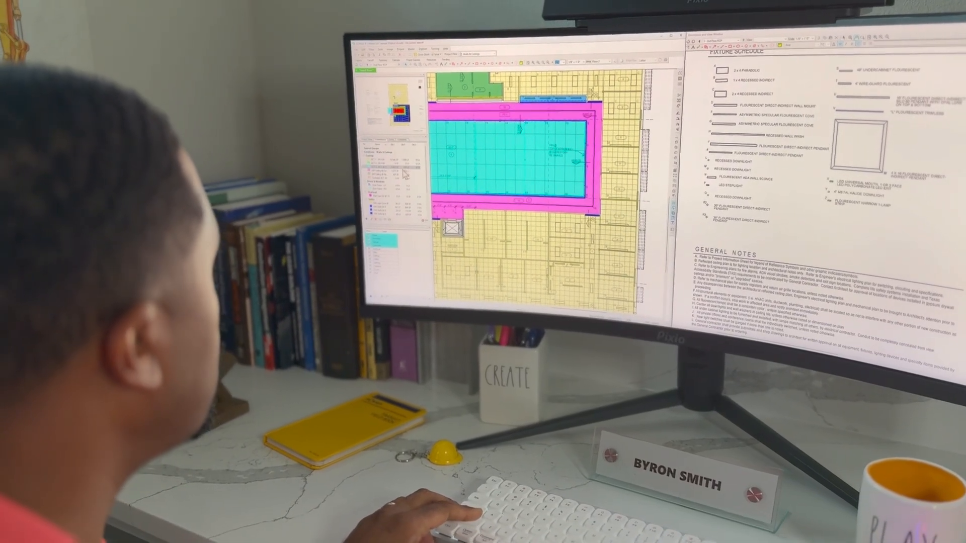
pyautogui.click(381, 162)
pyautogui.rightClick(395, 179)
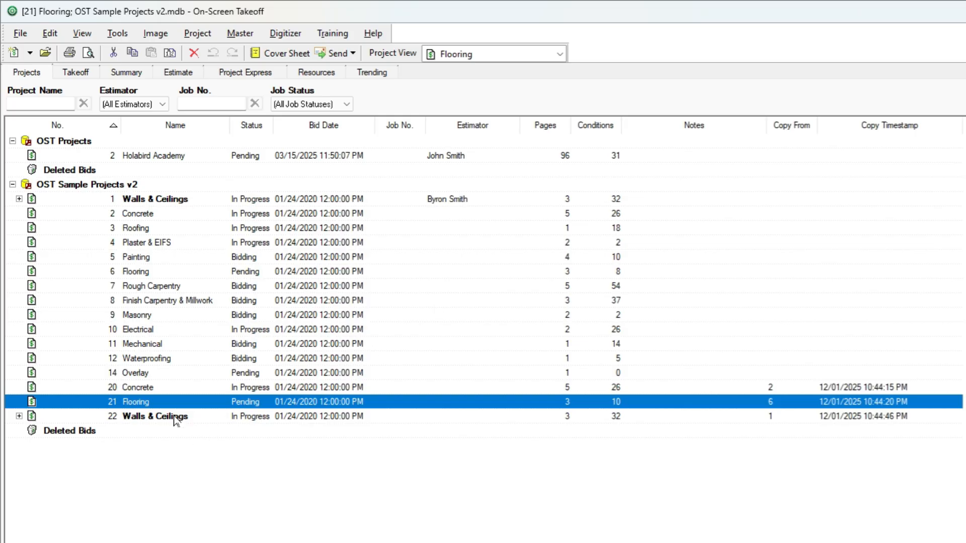
# Open project 22, Walls & Ceilings, and select the Wall condition on the 2nd Floor Plan
pyautogui.click(175, 417)
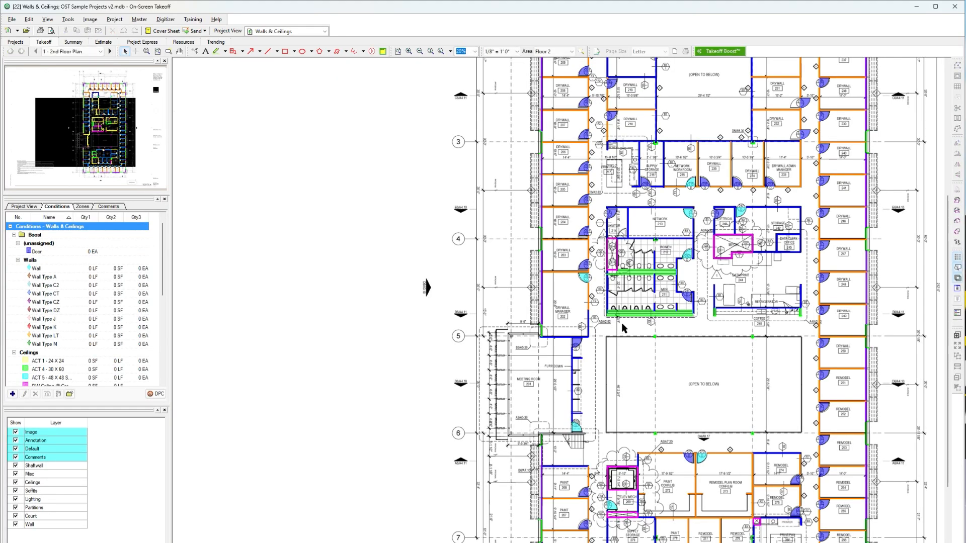
pyautogui.scroll(3, 487, 347)
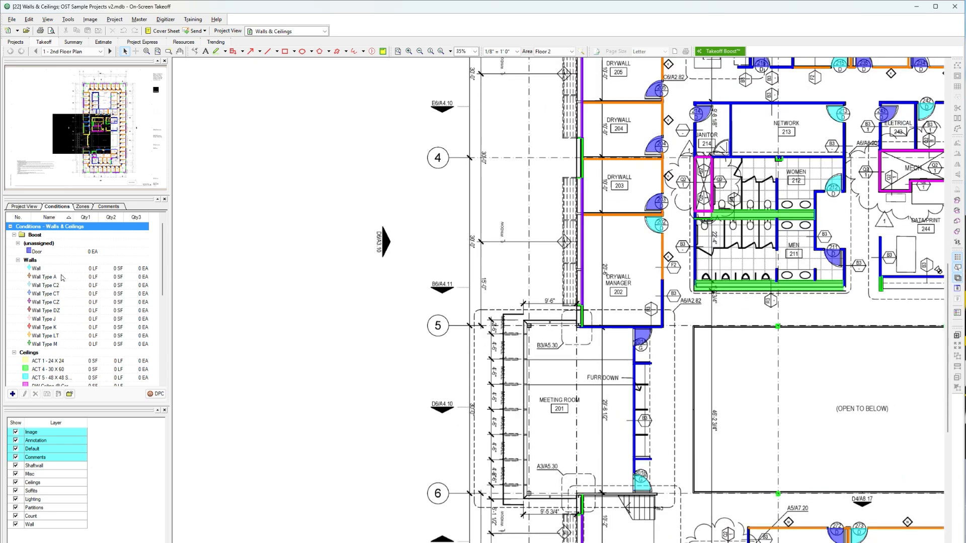
pyautogui.click(53, 269)
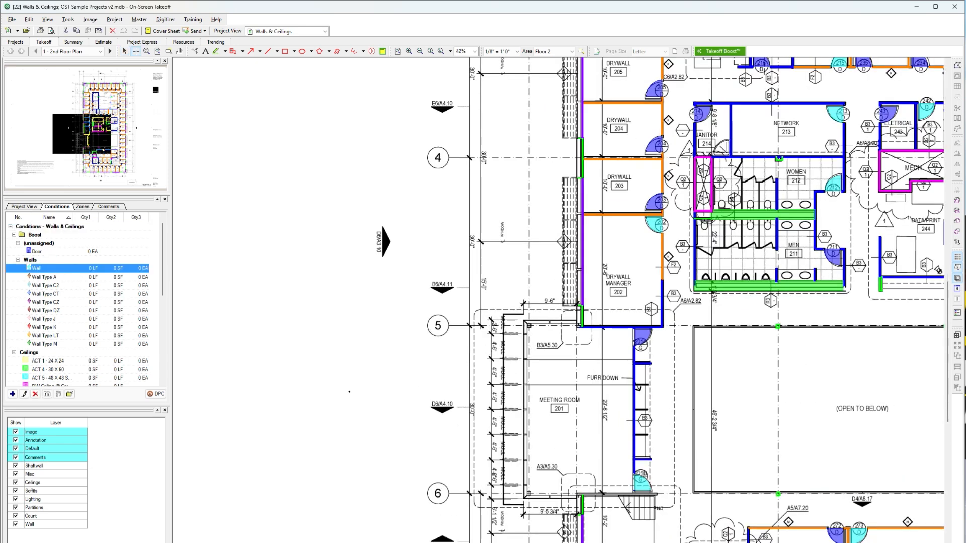
pyautogui.scroll(2, 349, 391)
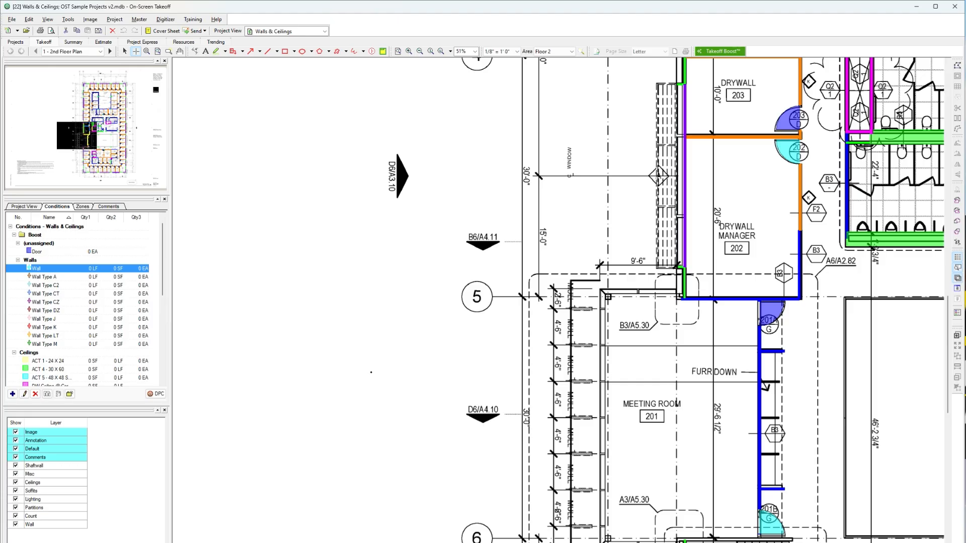
pyautogui.hscroll(5, 371, 372)
pyautogui.scroll(3, 558, 301)
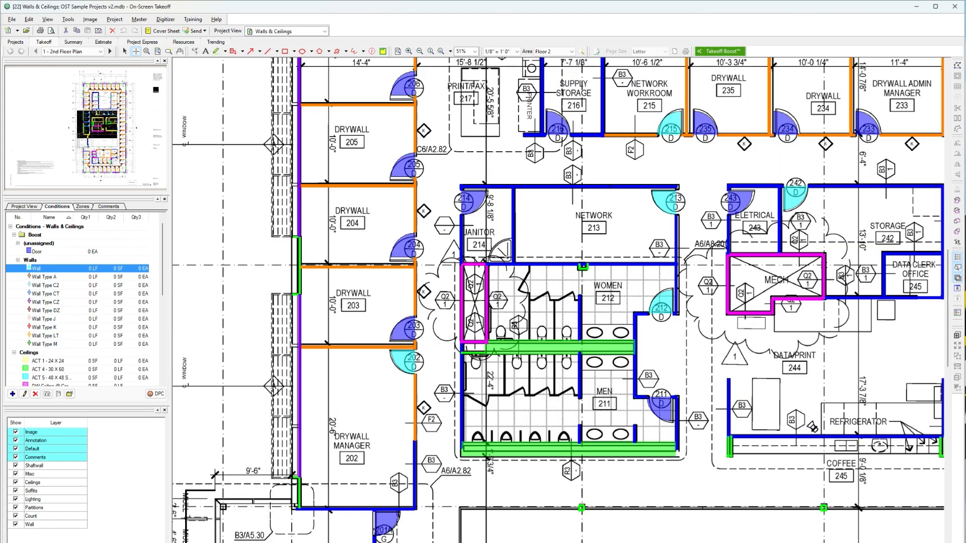
# Run Takeoff Boost on the 2nd Floor Plan with only Painting selected
pyautogui.click(723, 52)
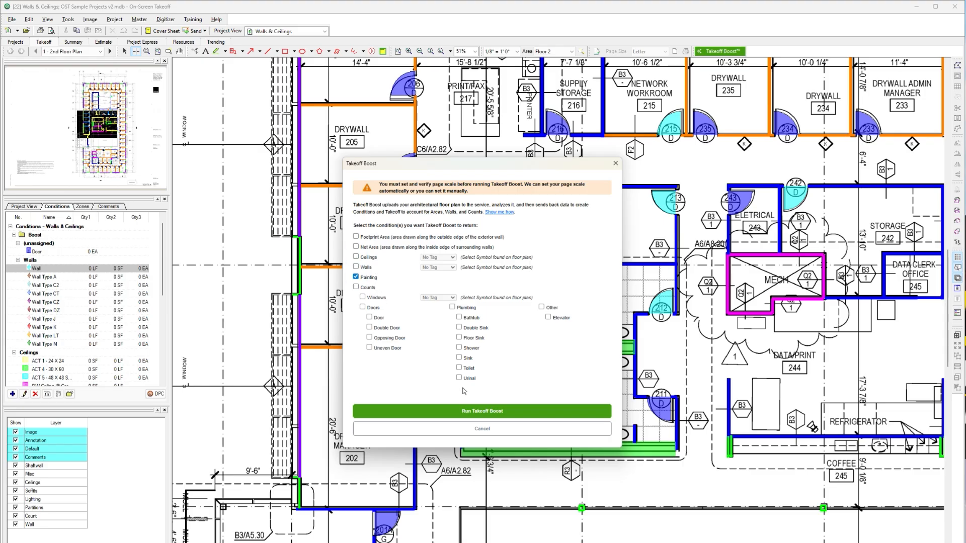
pyautogui.click(482, 411)
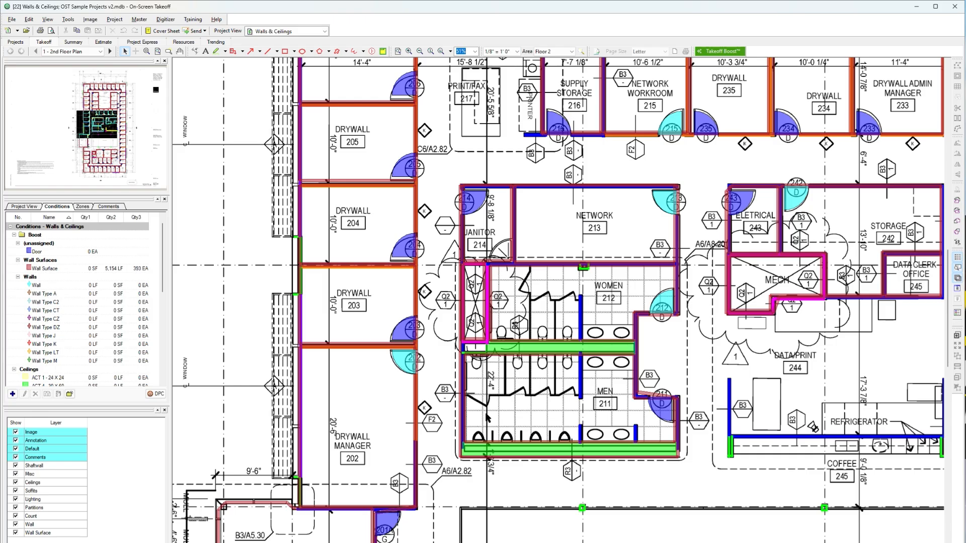
# Hide the Wall, Count, Partitions, Lighting, Soffits, Ceilings, Misc and Shaftwall layers, keeping the Wall Surface layer shown
pyautogui.moveTo(244, 412); pyautogui.dragTo(486, 413, button='middle')
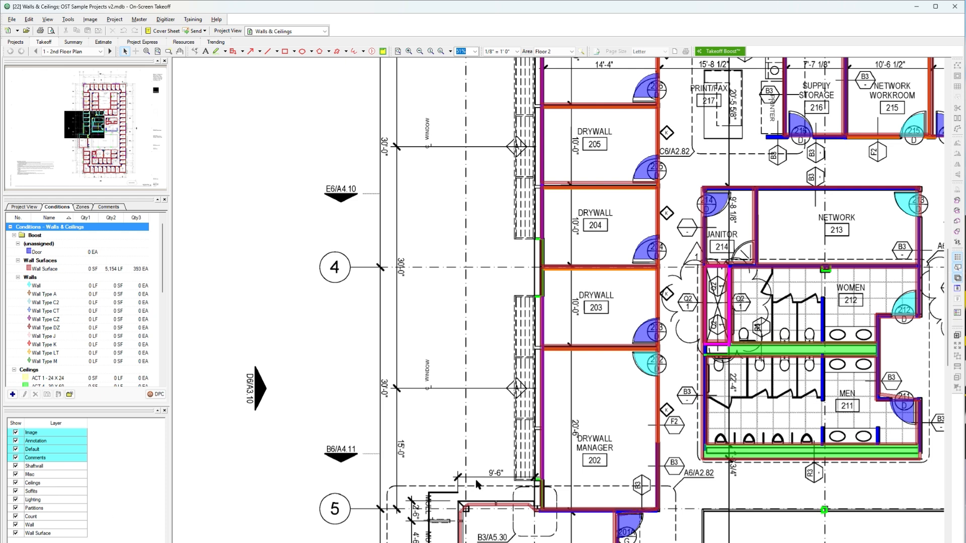
pyautogui.click(15, 525)
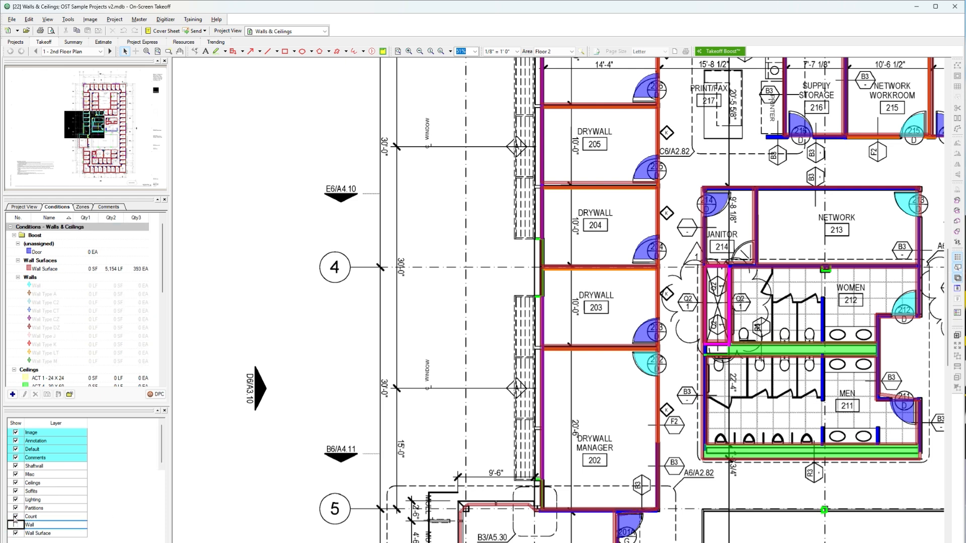
pyautogui.click(15, 516)
pyautogui.click(15, 508)
pyautogui.click(15, 500)
pyautogui.click(16, 491)
pyautogui.click(15, 482)
pyautogui.click(16, 474)
pyautogui.click(16, 466)
pyautogui.click(48, 534)
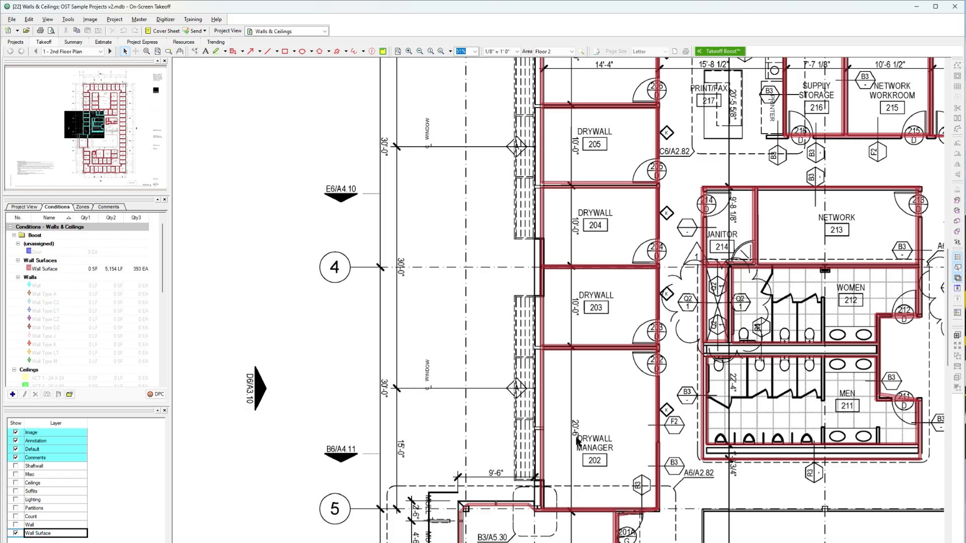
# Select the Wall Surface takeoff beside Drywall Manager 202 and review the condition's dimension, appearance and quantity properties
pyautogui.click(542, 431)
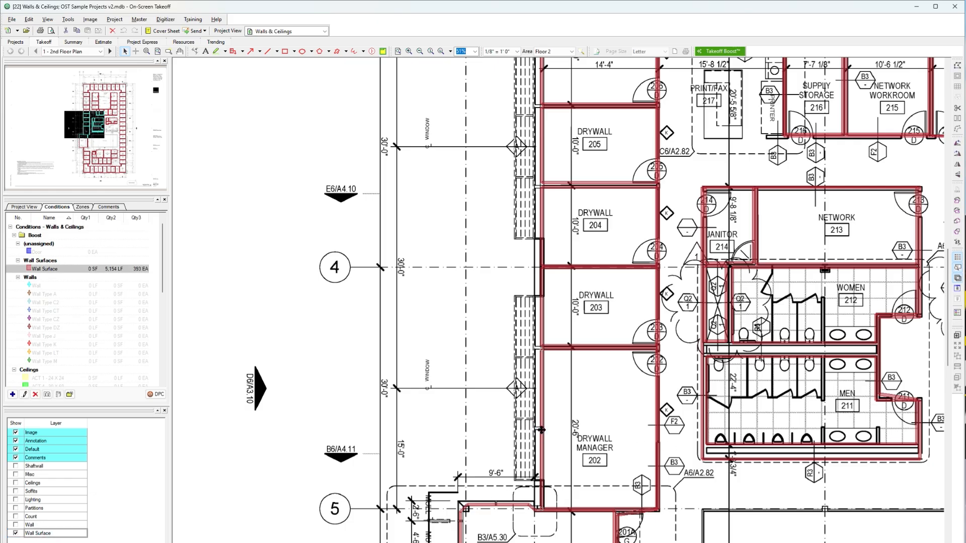
pyautogui.doubleClick(79, 273)
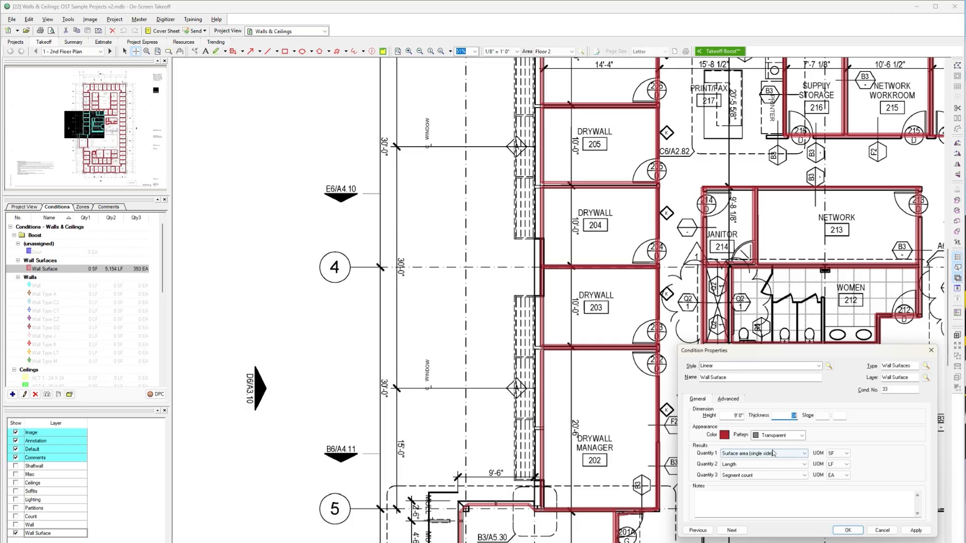
pyautogui.click(848, 530)
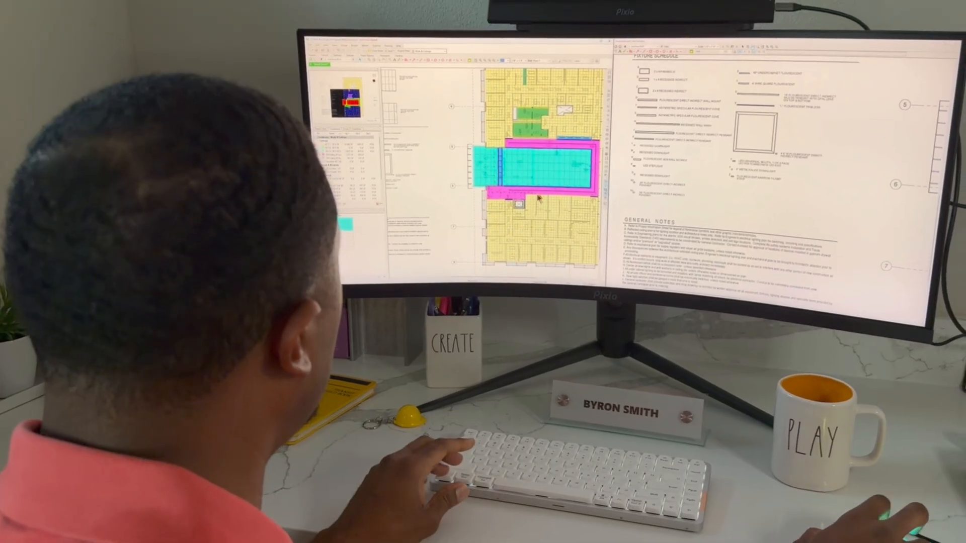
pyautogui.scroll(3, 537, 179)
pyautogui.moveTo(534, 196); pyautogui.dragTo(494, 195, button='middle')
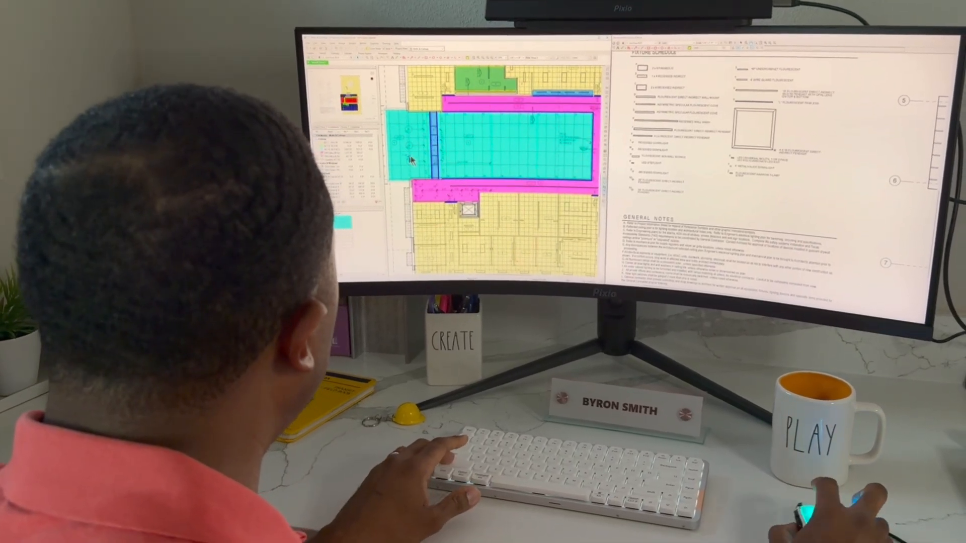
pyautogui.click(411, 155)
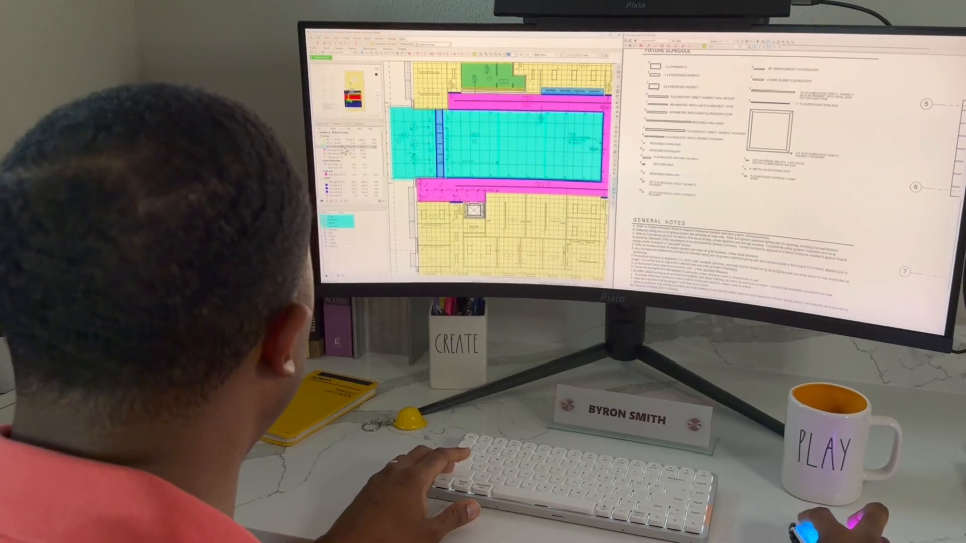
pyautogui.click(331, 143)
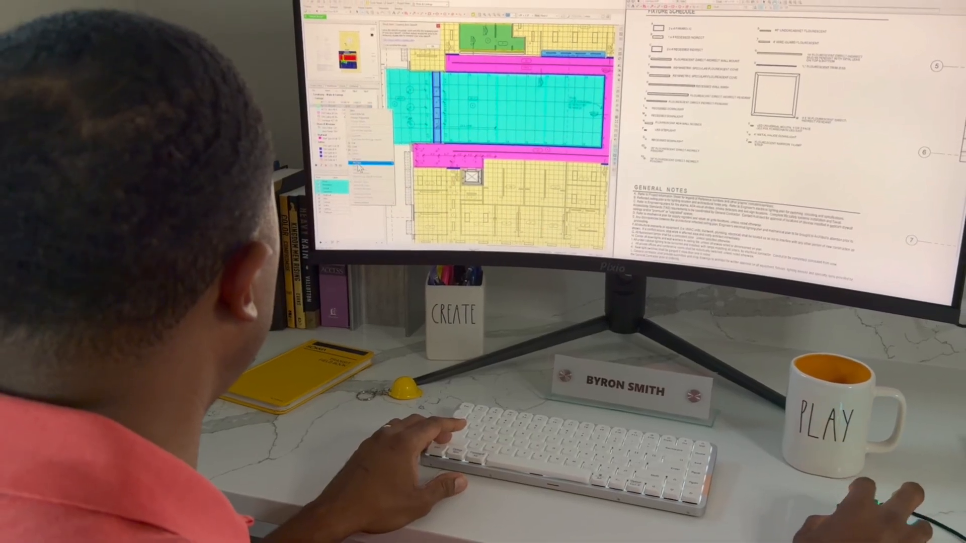
pyautogui.click(319, 110)
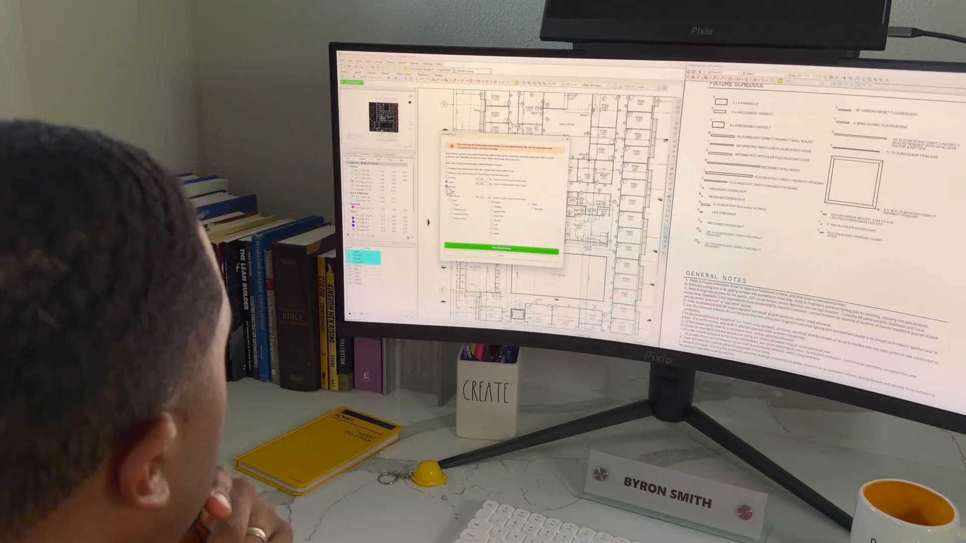
pyautogui.click(453, 177)
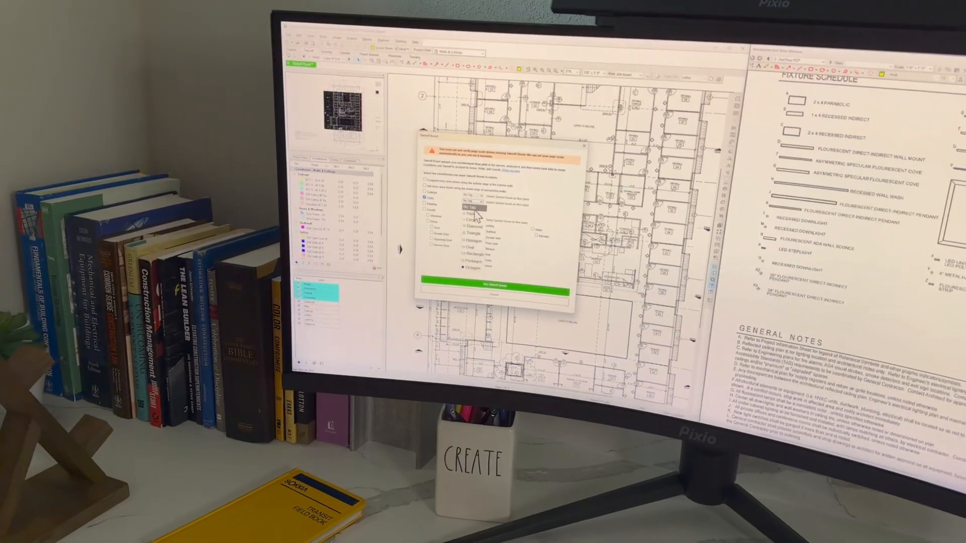
pyautogui.click(476, 200)
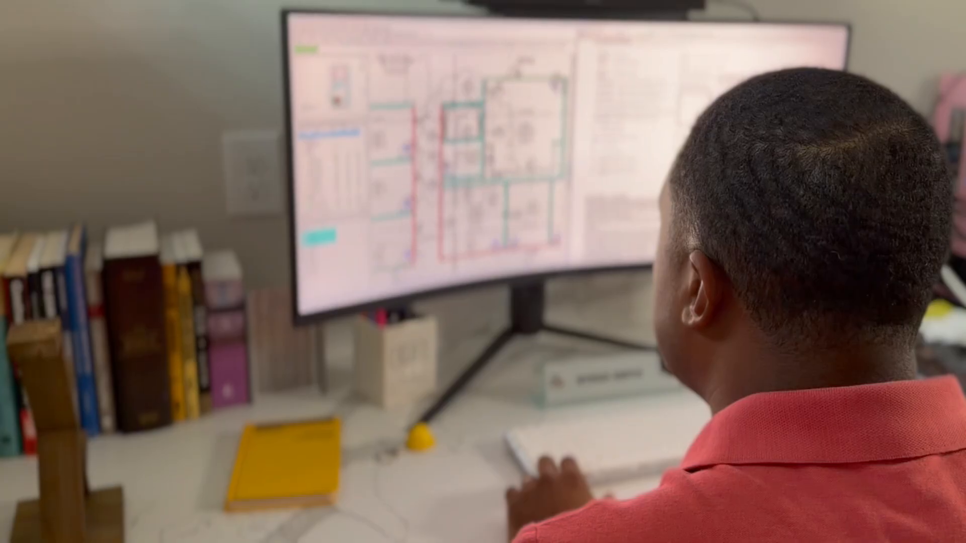
pyautogui.scroll(2, 465, 176)
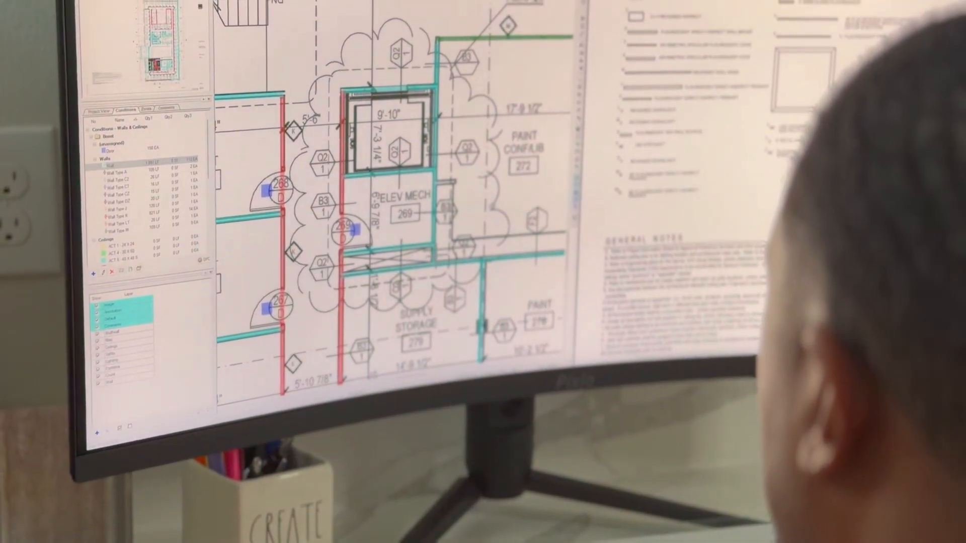
pyautogui.scroll(2, 440, 282)
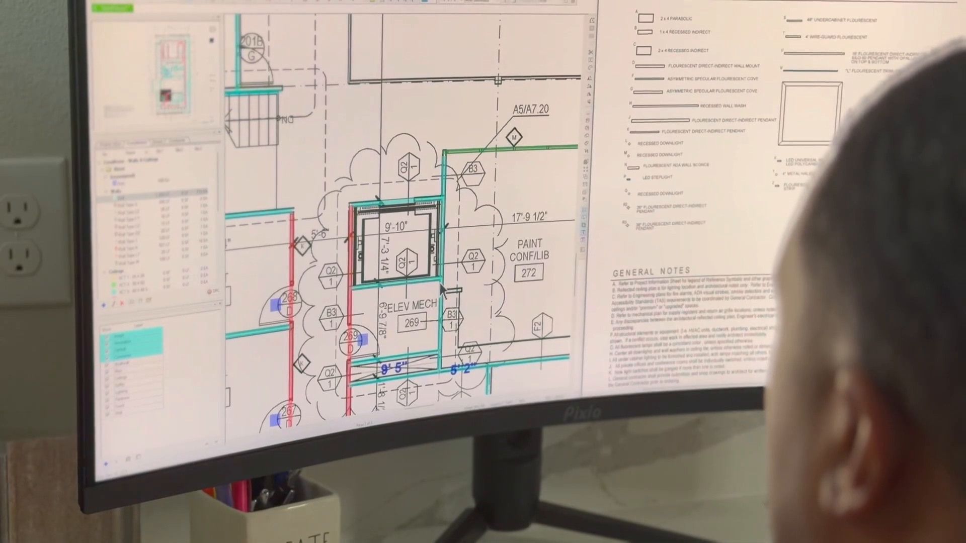
pyautogui.scroll(2, 441, 280)
pyautogui.hscroll(-5, 445, 269)
pyautogui.scroll(7, 427, 256)
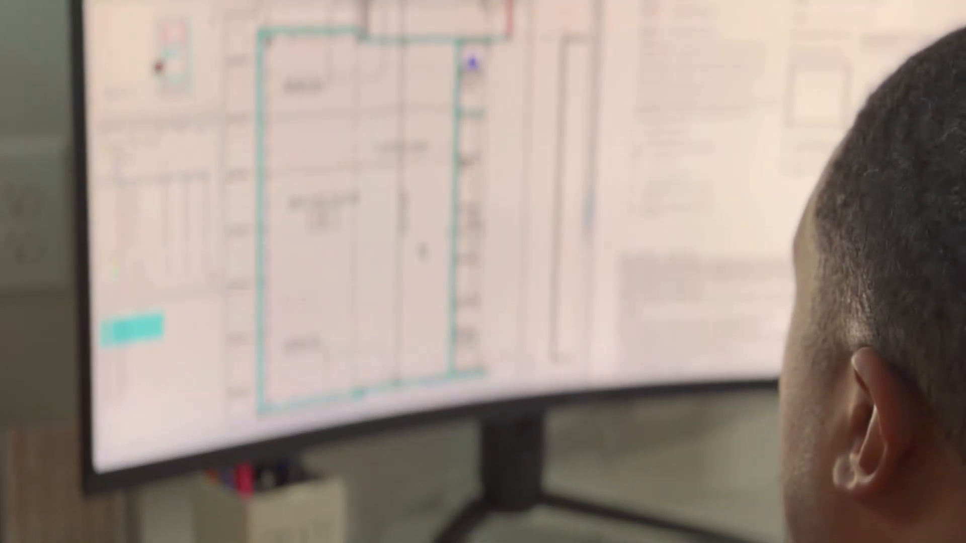
pyautogui.scroll(2, 422, 251)
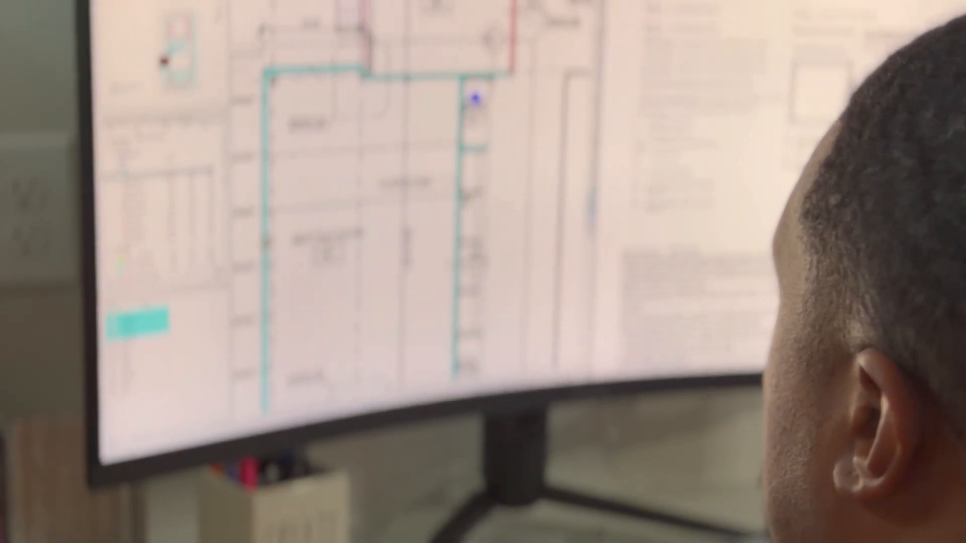